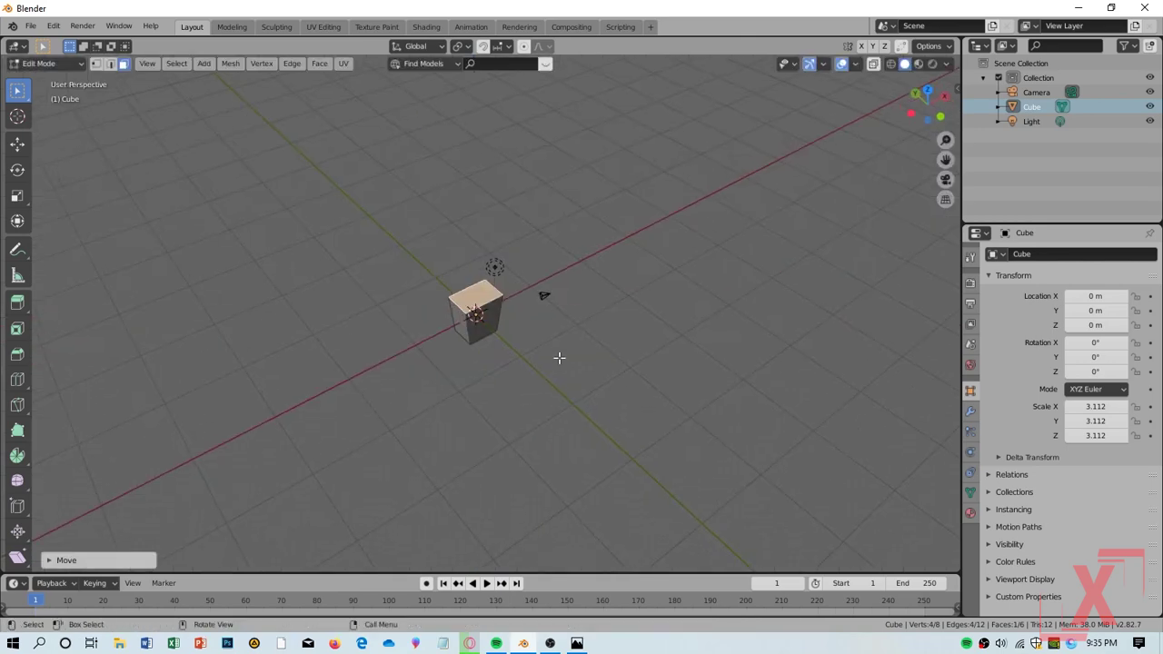
Cut 7 vertical loops around the cube and pull the top vertices down along Z in front view
{"action": "key", "text": "ctrl+r"}
{"action": "scroll", "coordinate": [440, 263], "scroll_direction": "up", "scroll_amount": 6}
{"action": "key", "text": "KP_1"}
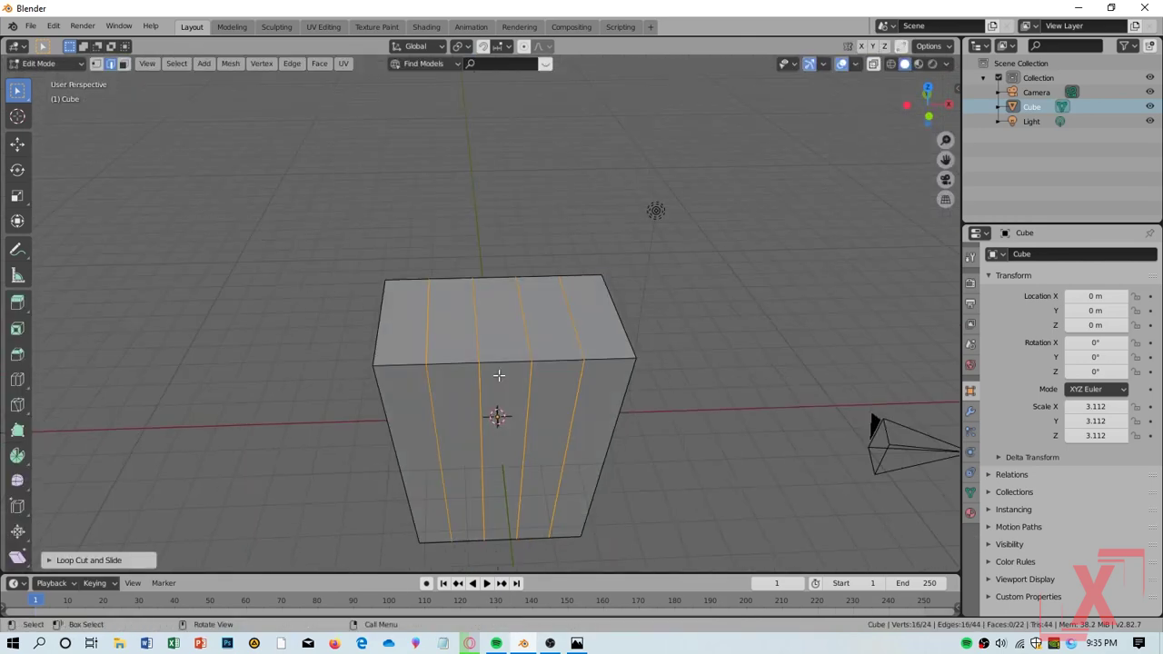
{"action": "key", "text": "g"}
{"action": "key", "text": "z"}
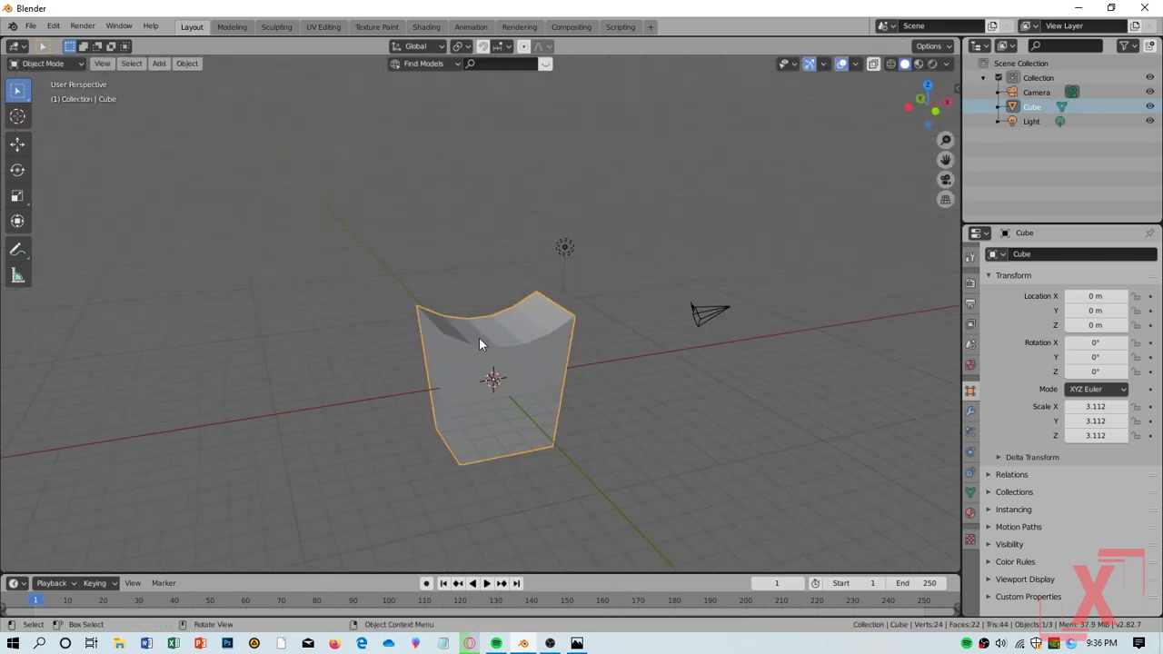
Delete the top faces to open the cup and extrude the rim outward with a scale
{"action": "key", "text": "x"}
{"action": "middle_click_drag", "start_coordinate": [520, 192], "coordinate": [612, 369]}
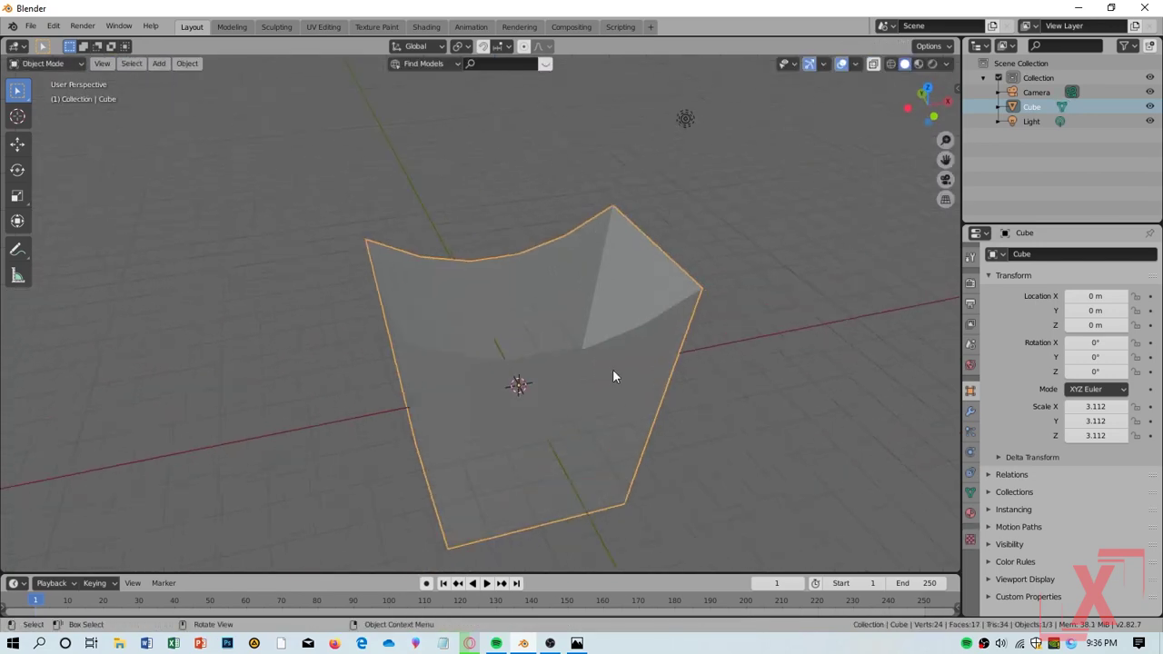
{"action": "key", "text": "e"}
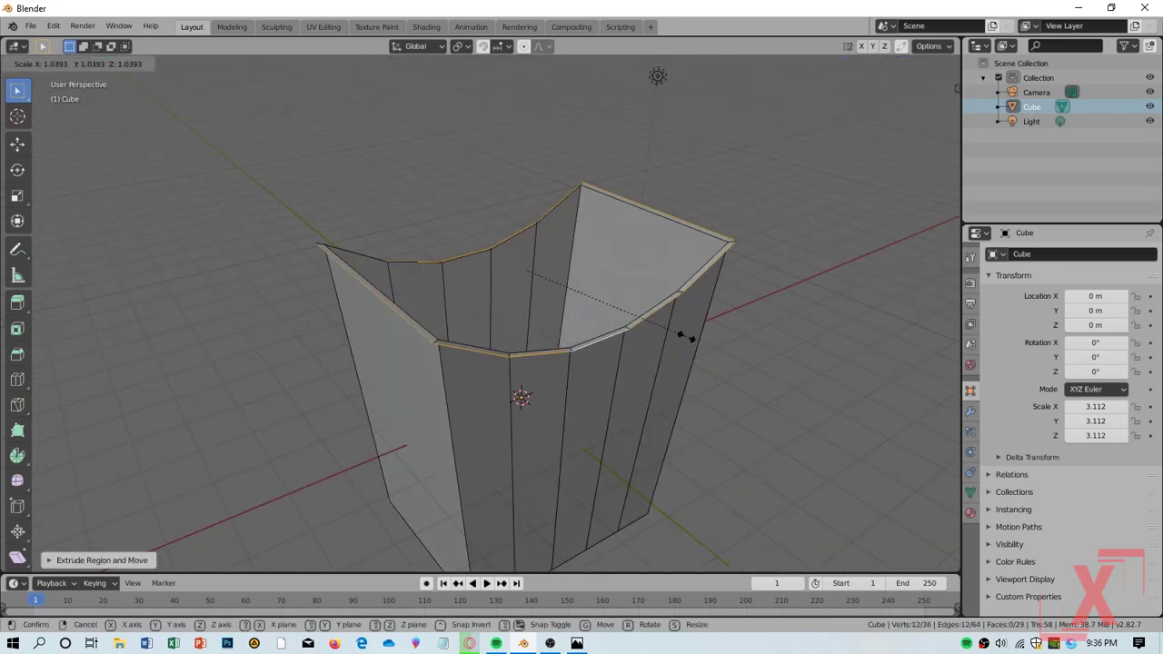
{"action": "key", "text": "s"}
{"action": "middle_click_drag", "start_coordinate": [690, 331], "coordinate": [540, 527]}
Cancel and undo a second rim extrusion, then add a Subdivision Surface modifier with Ctrl+1
{"action": "key", "text": "e"}
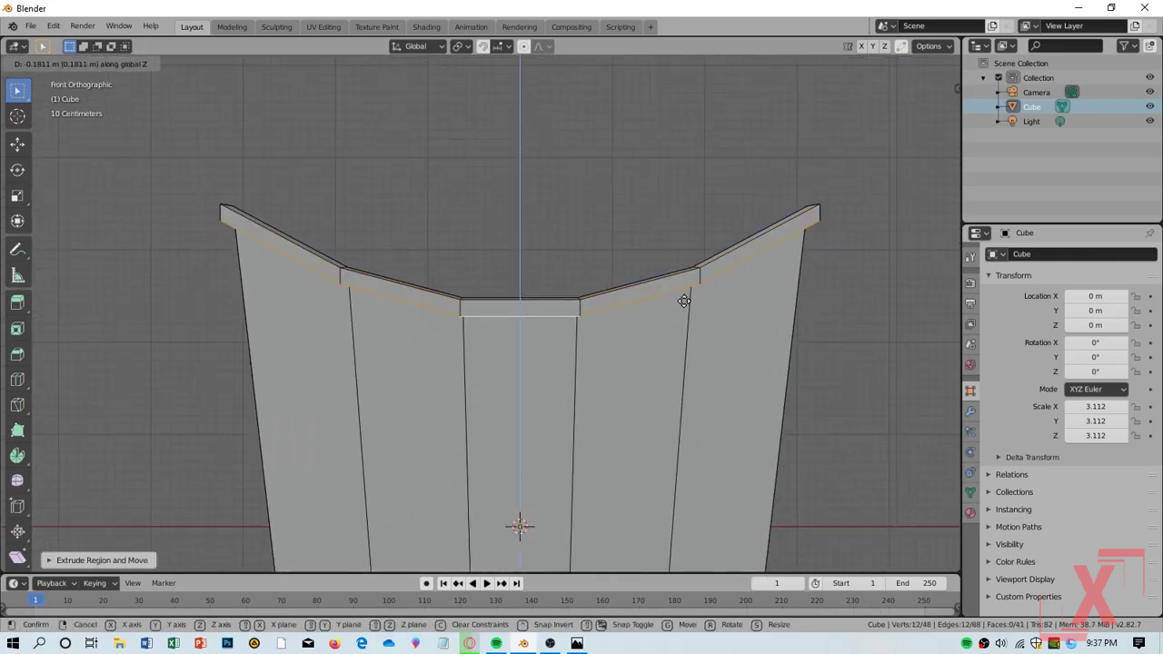
{"action": "key", "text": "g"}
{"action": "right_click", "coordinate": [795, 270]}
{"action": "key", "text": "ctrl+z"}
{"action": "key", "text": "ctrl+z"}
{"action": "key", "text": "ctrl+z"}
{"action": "mouse_move", "coordinate": [795, 269]}
{"action": "middle_mouse_down"}
{"action": "mouse_move", "coordinate": [688, 345]}
{"action": "mouse_move", "coordinate": [810, 293]}
{"action": "middle_mouse_up"}
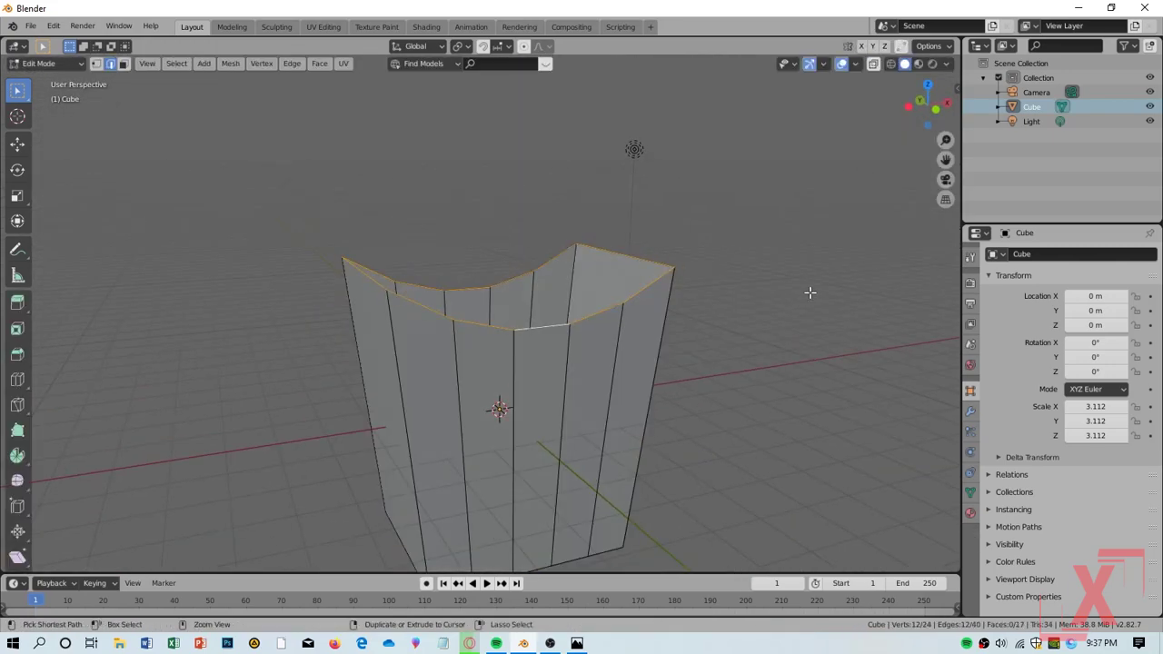
{"action": "left_click", "coordinate": [970, 410]}
{"action": "key", "text": "ctrl+1"}
Add supporting edge loops along the cup's sides, sliding them into place
{"action": "middle_click_drag", "start_coordinate": [772, 364], "coordinate": [610, 335]}
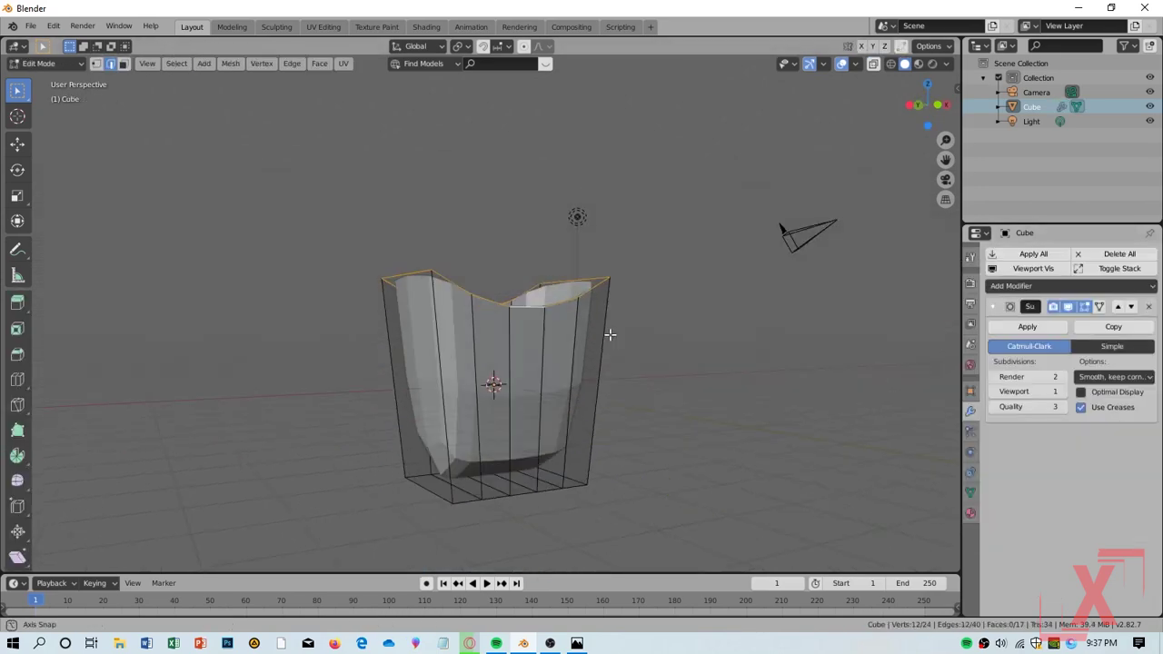
{"action": "left_click", "coordinate": [482, 472]}
{"action": "middle_click_drag", "start_coordinate": [482, 473], "coordinate": [596, 361]}
{"action": "mouse_move", "coordinate": [616, 515]}
{"action": "middle_mouse_down"}
{"action": "mouse_move", "coordinate": [488, 379]}
{"action": "mouse_move", "coordinate": [501, 399]}
{"action": "middle_mouse_up"}
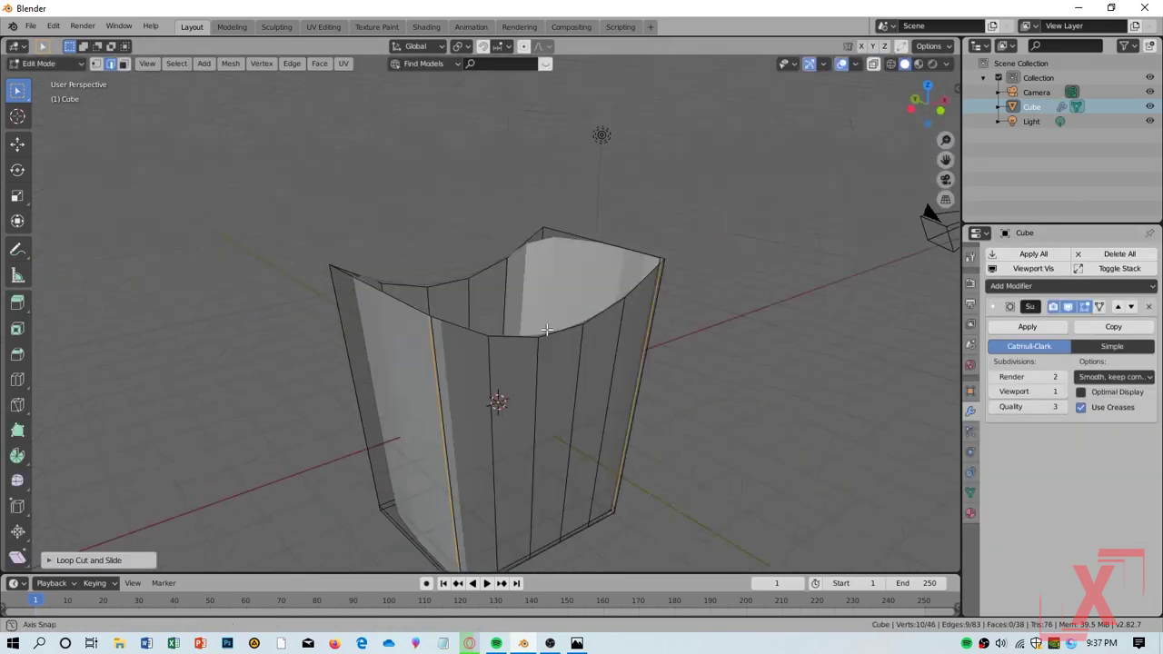
{"action": "key", "text": "ctrl+r"}
{"action": "mouse_move", "coordinate": [640, 309]}
{"action": "middle_mouse_down"}
{"action": "mouse_move", "coordinate": [498, 269]}
{"action": "mouse_move", "coordinate": [595, 331]}
{"action": "mouse_move", "coordinate": [706, 285]}
{"action": "middle_mouse_up"}
{"action": "key", "text": "ctrl+r"}
{"action": "left_click", "coordinate": [596, 332]}
{"action": "left_click", "coordinate": [600, 332]}
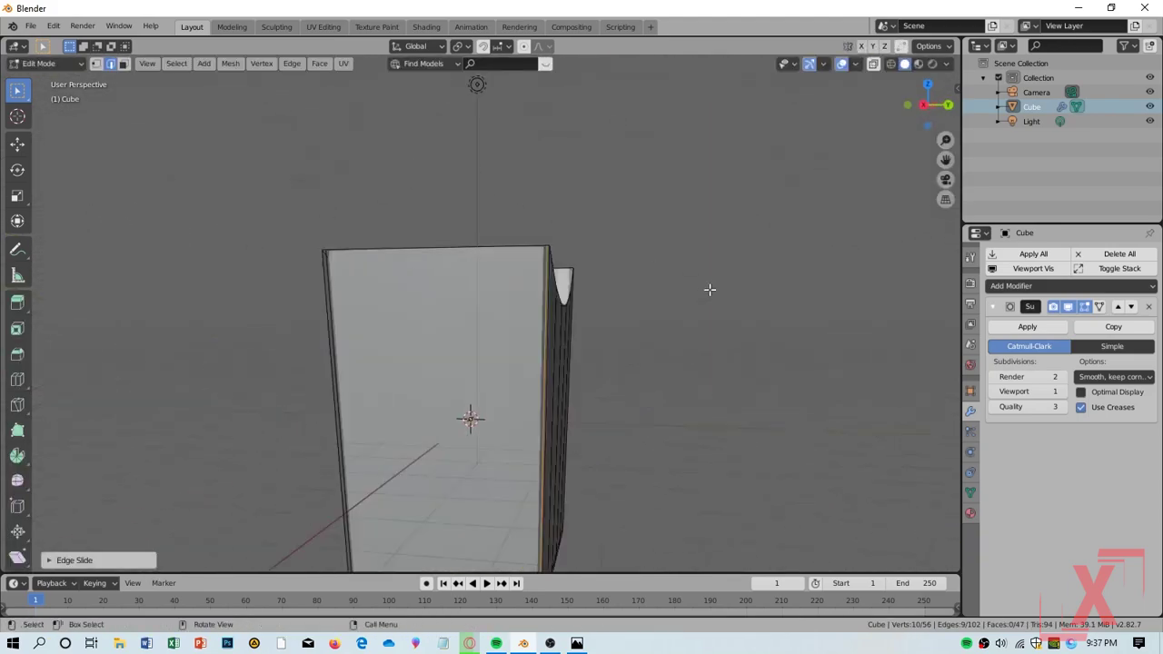
{"action": "scroll", "coordinate": [706, 286], "scroll_direction": "up", "scroll_amount": 3}
{"action": "key", "text": "g"}
{"action": "key", "text": "g"}
Raise the viewport subdivision level to 2 and cut another supporting edge loop
{"action": "left_click", "coordinate": [1066, 392]}
{"action": "scroll", "coordinate": [512, 352], "scroll_direction": "down", "scroll_amount": 4}
{"action": "scroll", "coordinate": [633, 383], "scroll_direction": "up", "scroll_amount": 5}
{"action": "middle_click_drag", "start_coordinate": [633, 383], "coordinate": [602, 297]}
{"action": "key", "text": "ctrl+r"}
{"action": "left_click", "coordinate": [639, 236]}
{"action": "mouse_move", "coordinate": [639, 235]}
{"action": "middle_mouse_down"}
{"action": "mouse_move", "coordinate": [540, 251]}
{"action": "mouse_move", "coordinate": [609, 246]}
{"action": "middle_mouse_up"}
Extrude the top rim loop and scale it outward into a rounded lip
{"action": "key", "text": "e"}
{"action": "key", "text": "s"}
{"action": "left_click", "coordinate": [667, 169]}
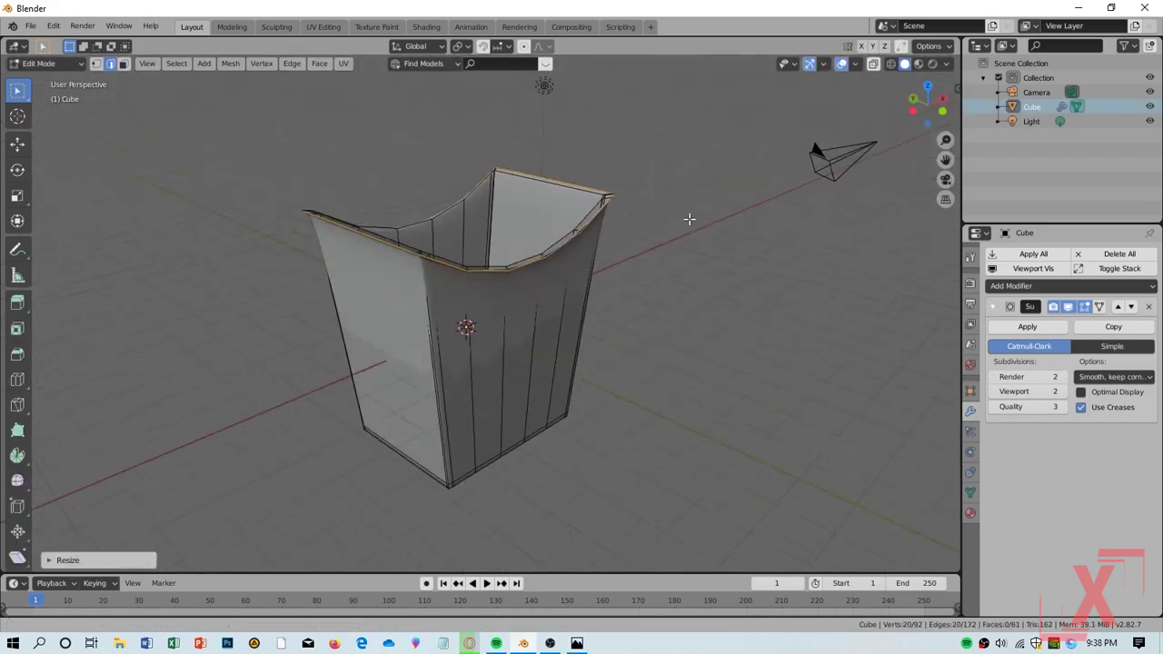
{"action": "mouse_move", "coordinate": [685, 379]}
{"action": "middle_mouse_down"}
{"action": "mouse_move", "coordinate": [640, 346]}
{"action": "mouse_move", "coordinate": [635, 309]}
{"action": "mouse_move", "coordinate": [542, 205]}
{"action": "mouse_move", "coordinate": [687, 263]}
{"action": "middle_mouse_up"}
{"action": "key", "text": "Tab"}
{"action": "key", "text": "Tab"}
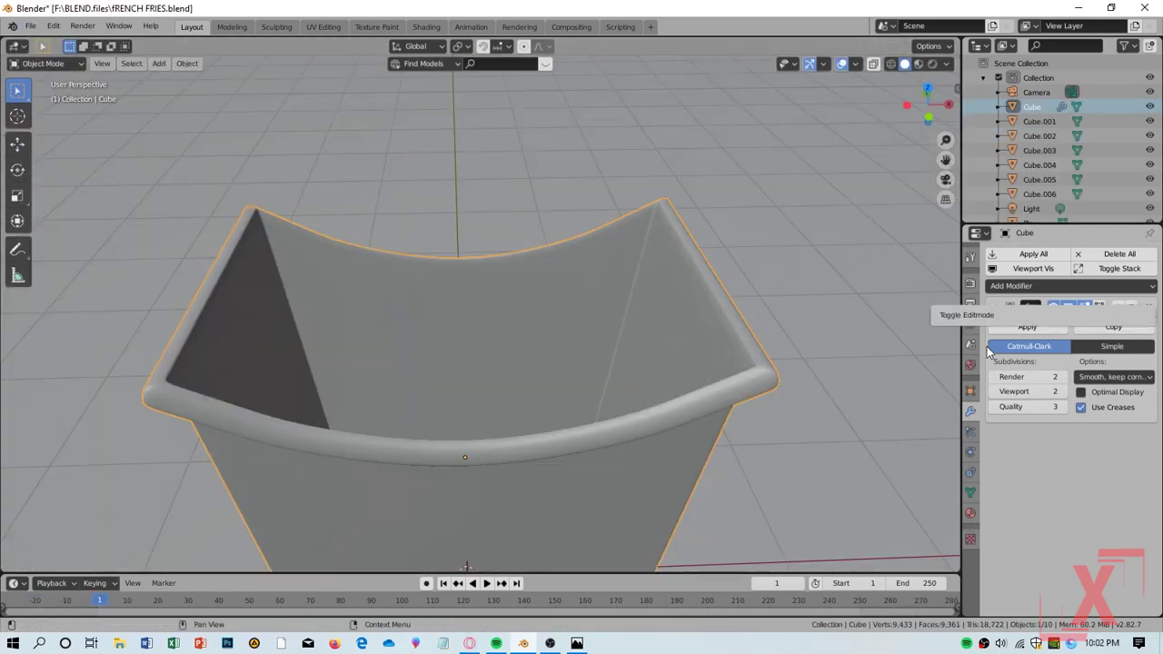
Add a Solidify modifier and try a wall thickness value, then undo it
{"action": "left_click", "coordinate": [1071, 286]}
{"action": "left_click", "coordinate": [895, 532]}
{"action": "mouse_move", "coordinate": [491, 400]}
{"action": "middle_mouse_down"}
{"action": "mouse_move", "coordinate": [569, 350]}
{"action": "mouse_move", "coordinate": [499, 376]}
{"action": "mouse_move", "coordinate": [545, 382]}
{"action": "mouse_move", "coordinate": [511, 400]}
{"action": "middle_mouse_up"}
{"action": "left_click", "coordinate": [1030, 492]}
{"action": "key", "text": "ctrl+z"}
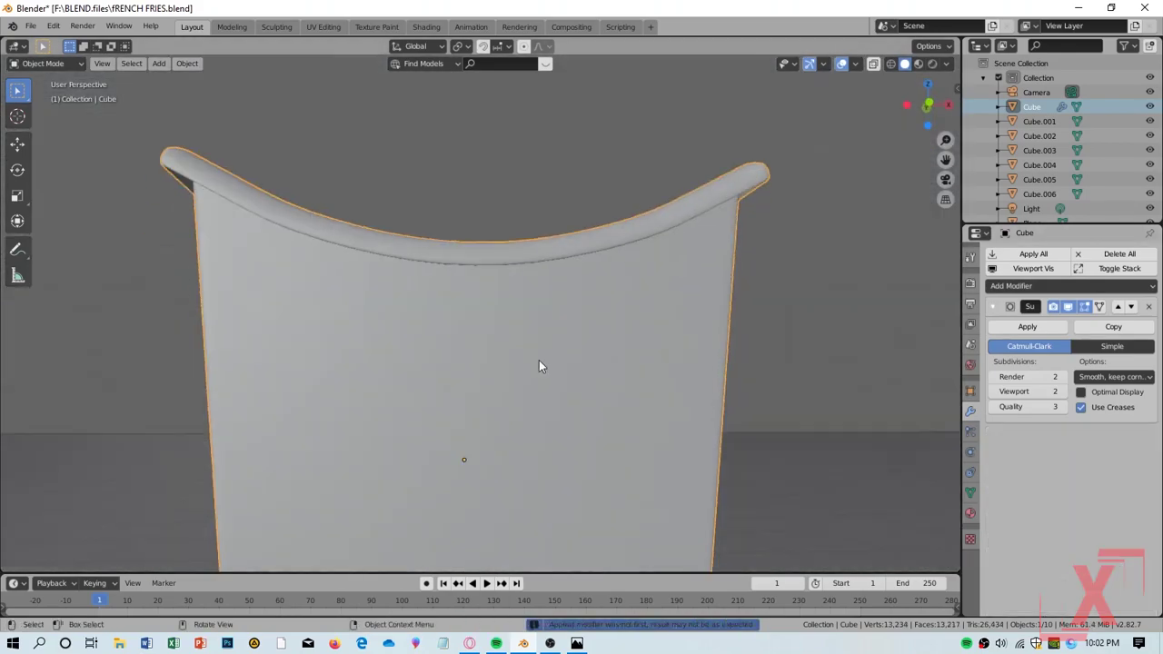
{"action": "scroll", "coordinate": [546, 382], "scroll_direction": "down", "scroll_amount": 3}
In Edit Mode, switch to face select and pick a vertical strip of the cup's faces
{"action": "key", "text": "Tab"}
{"action": "key", "text": "a"}
{"action": "key", "text": "alt+a"}
{"action": "middle_click_drag", "start_coordinate": [572, 461], "coordinate": [385, 273]}
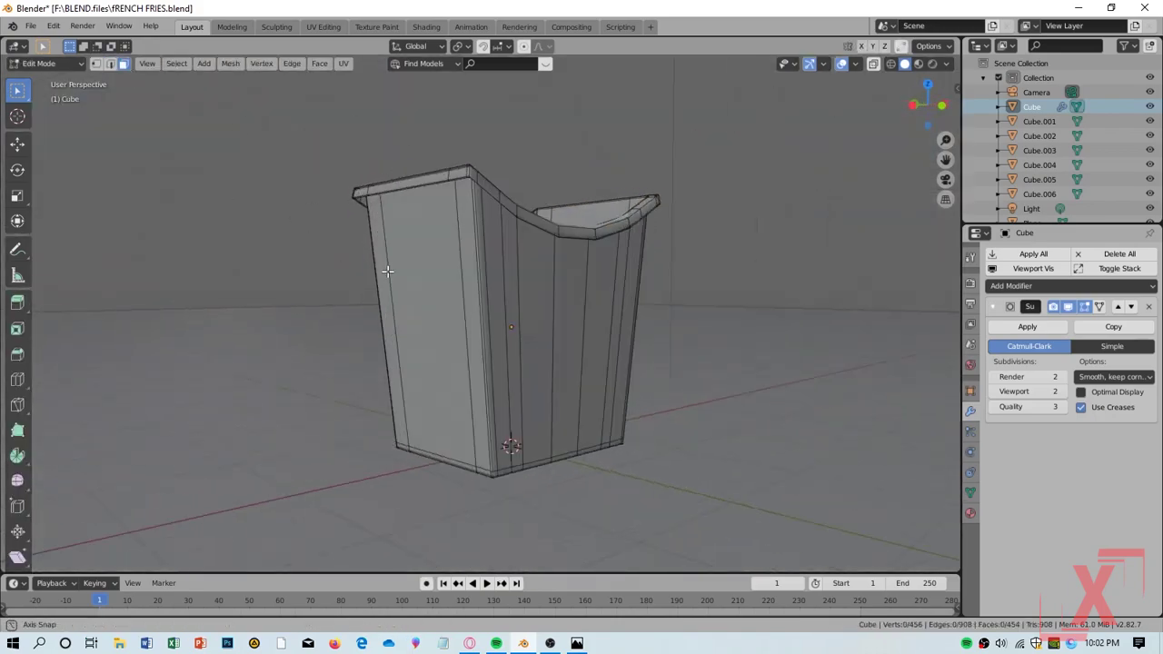
{"action": "key", "text": "3"}
{"action": "left_click", "coordinate": [319, 350], "text": "alt"}
{"action": "scroll", "coordinate": [423, 489], "scroll_direction": "up", "scroll_amount": 5}
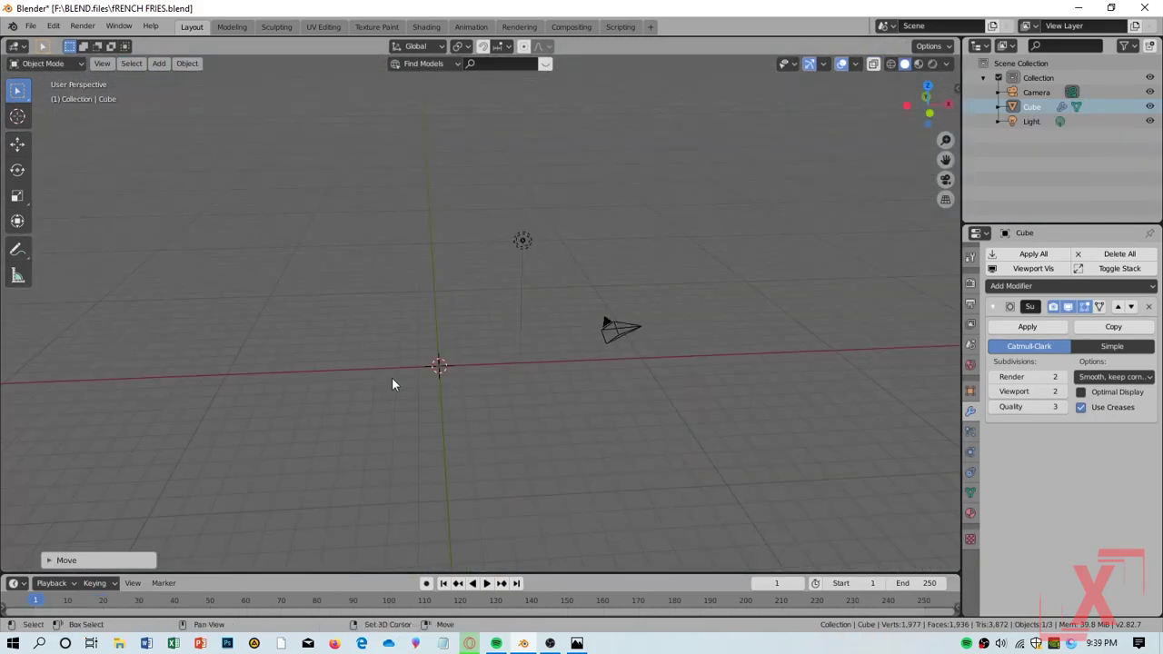
Add a new cube and stretch it into a long bar for the fry
{"action": "key", "text": "shift+a"}
{"action": "left_click", "coordinate": [345, 277]}
{"action": "key", "text": "s"}
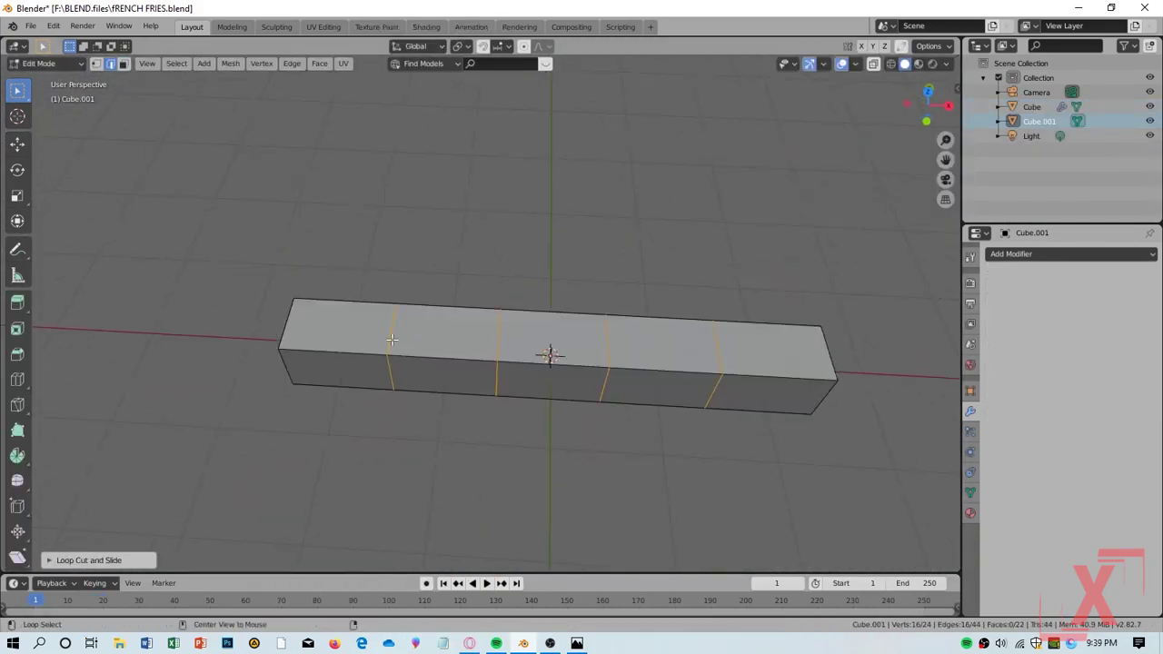
{"action": "left_click", "coordinate": [552, 345]}
{"action": "mouse_move", "coordinate": [552, 346]}
{"action": "middle_mouse_down"}
{"action": "mouse_move", "coordinate": [500, 397]}
{"action": "mouse_move", "coordinate": [636, 364]}
{"action": "middle_mouse_up"}
{"action": "key", "text": "s"}
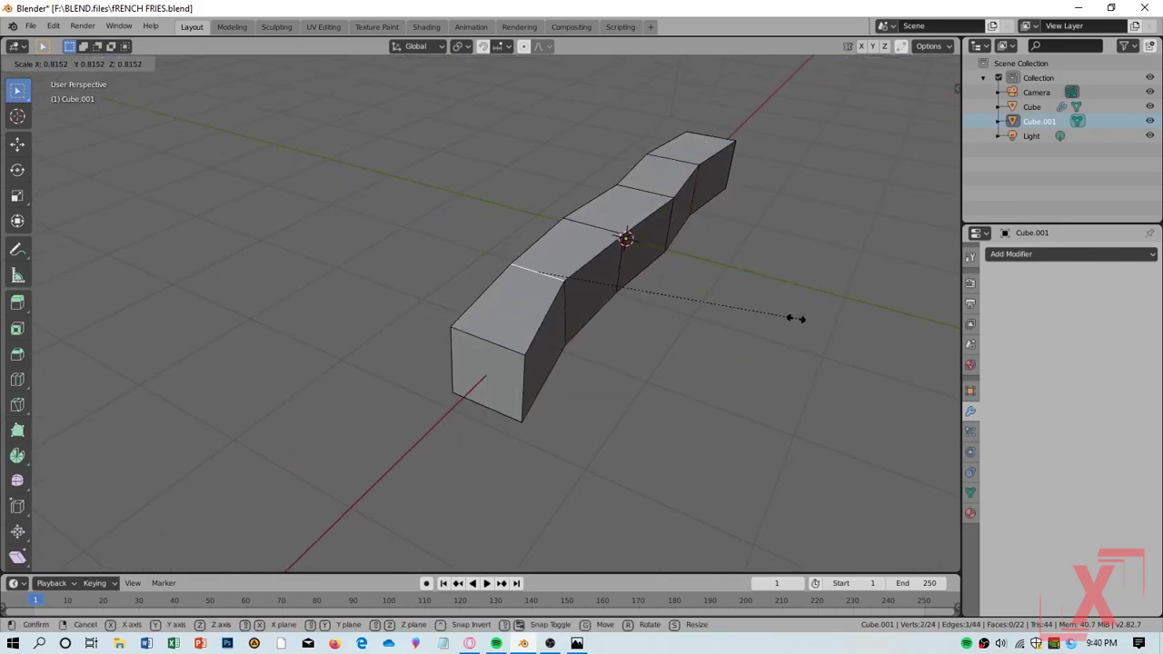
{"action": "left_click", "coordinate": [796, 318]}
{"action": "middle_click_drag", "start_coordinate": [796, 318], "coordinate": [710, 408]}
{"action": "middle_click_drag", "start_coordinate": [562, 301], "coordinate": [509, 327]}
Scale and shift an edge loop across the bar to vary its thickness and bend it
{"action": "left_click", "coordinate": [479, 300], "text": "alt"}
{"action": "key", "text": "s"}
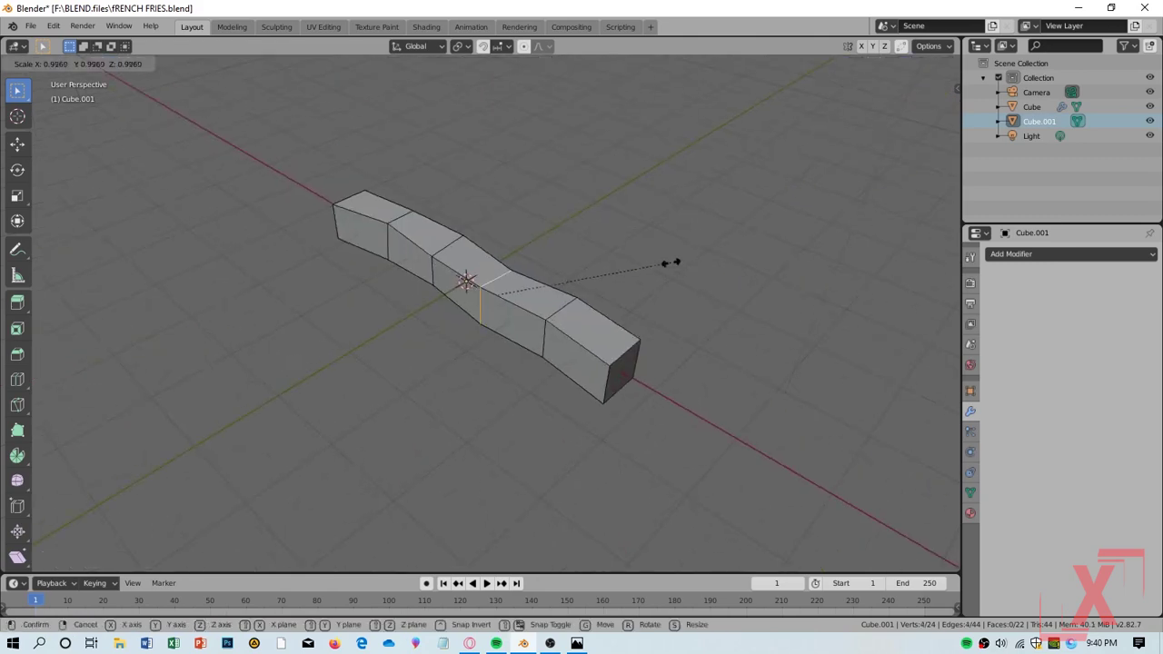
{"action": "key", "text": "s"}
{"action": "left_click", "coordinate": [208, 200]}
{"action": "middle_click_drag", "start_coordinate": [209, 200], "coordinate": [244, 325]}
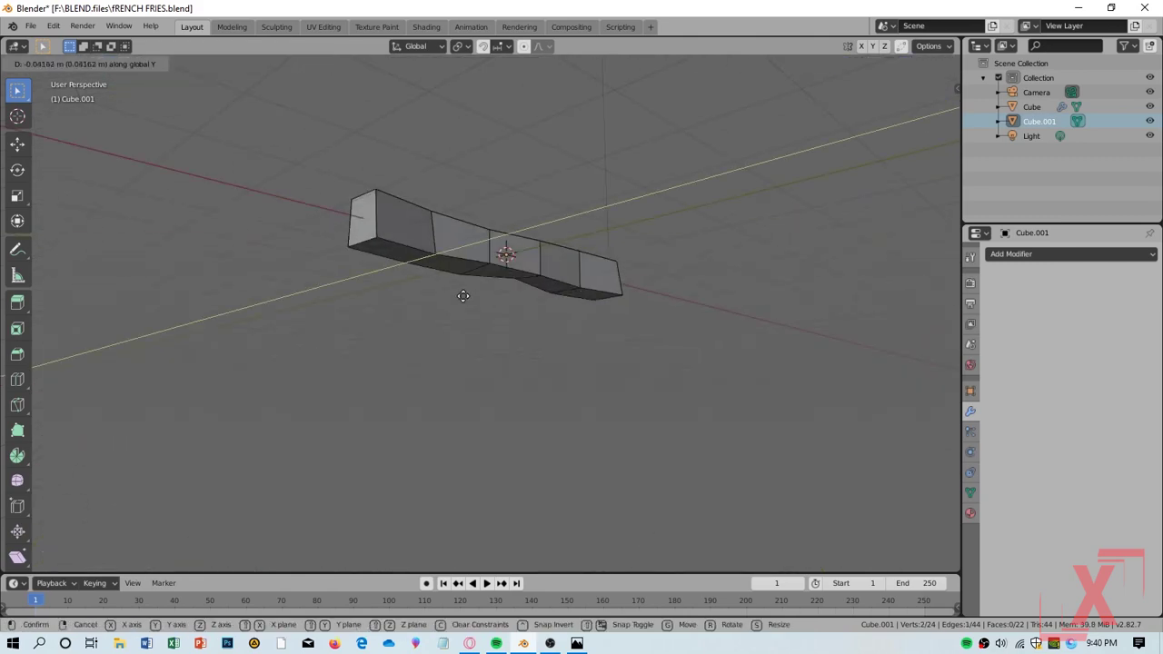
{"action": "left_click", "coordinate": [514, 413]}
{"action": "middle_click_drag", "start_coordinate": [514, 412], "coordinate": [714, 397]}
Add a Subdivision Surface modifier to the bar and a loop cut near its end
{"action": "left_click", "coordinate": [1072, 253]}
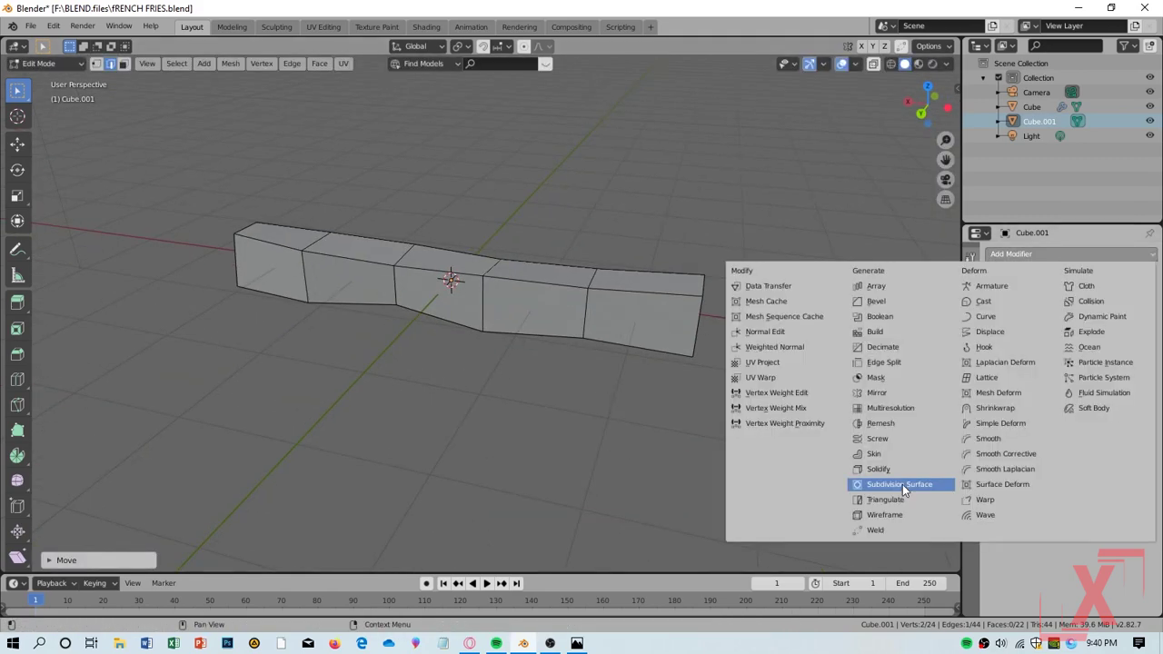
{"action": "left_click", "coordinate": [856, 482]}
{"action": "key", "text": "ctrl+r"}
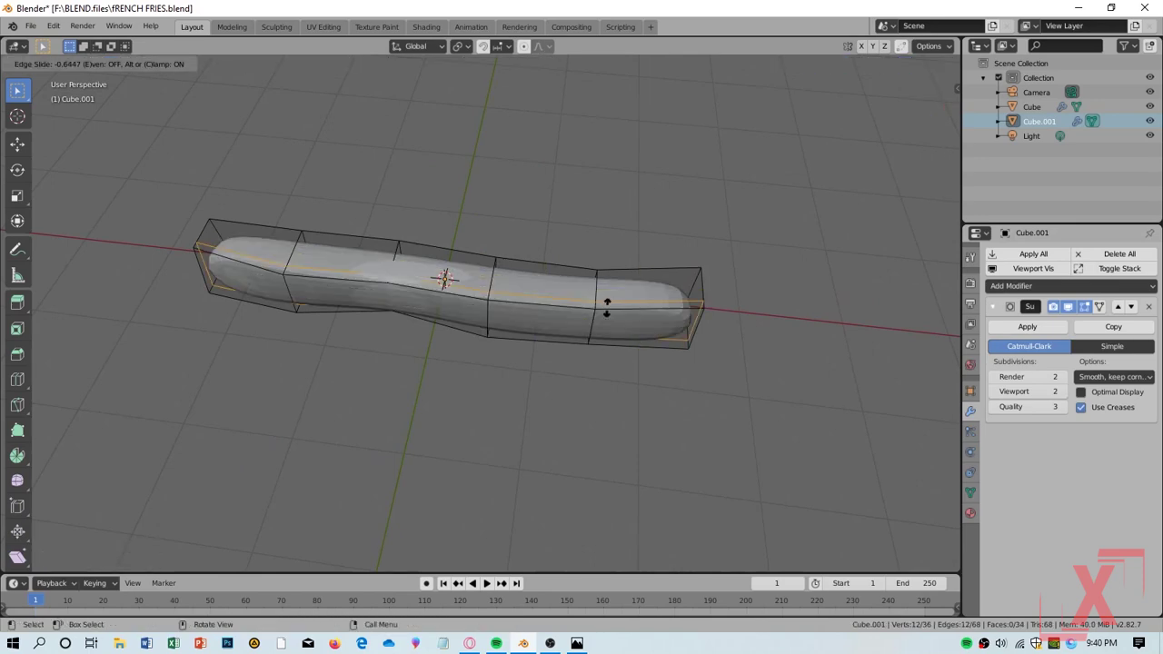
{"action": "left_click", "coordinate": [598, 272]}
{"action": "mouse_move", "coordinate": [599, 272]}
{"action": "middle_mouse_down"}
{"action": "mouse_move", "coordinate": [615, 390]}
{"action": "mouse_move", "coordinate": [451, 258]}
{"action": "middle_mouse_up"}
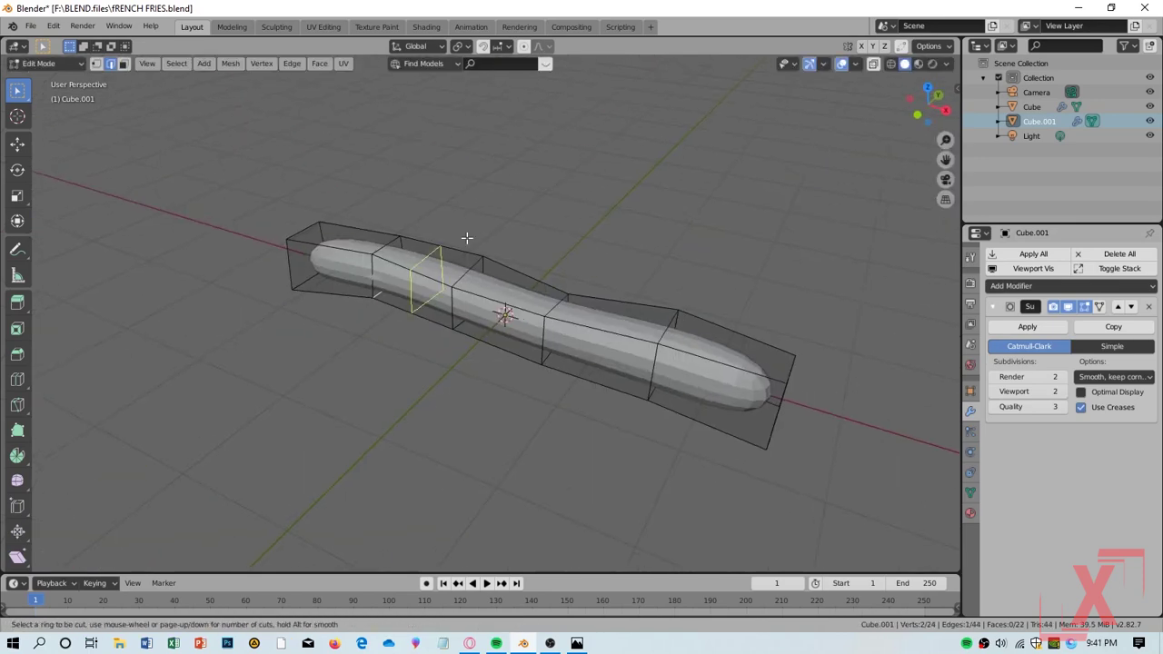
Apply the fry's Subdivision Surface modifier in Object Mode and open the Sculpting workspace
{"action": "mouse_move", "coordinate": [371, 377]}
{"action": "middle_mouse_down"}
{"action": "mouse_move", "coordinate": [364, 423]}
{"action": "mouse_move", "coordinate": [285, 402]}
{"action": "mouse_move", "coordinate": [341, 470]}
{"action": "middle_mouse_up"}
{"action": "key", "text": "Tab"}
{"action": "left_click", "coordinate": [1053, 331]}
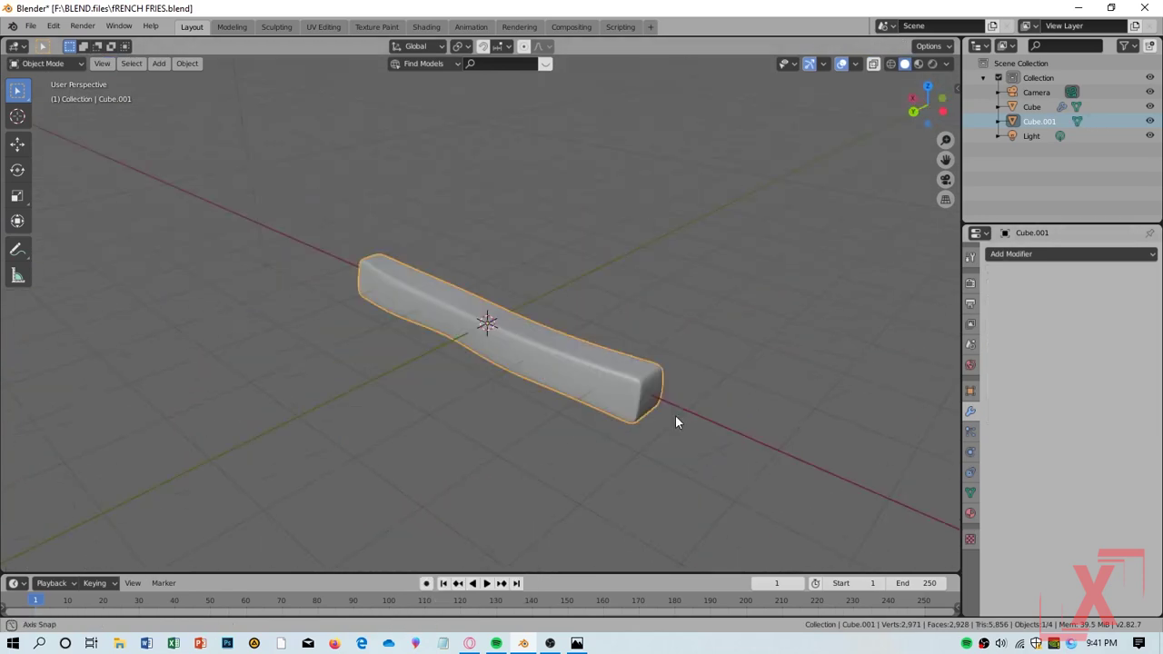
{"action": "left_click", "coordinate": [276, 27]}
{"action": "scroll", "coordinate": [285, 368], "scroll_direction": "up", "scroll_amount": 3}
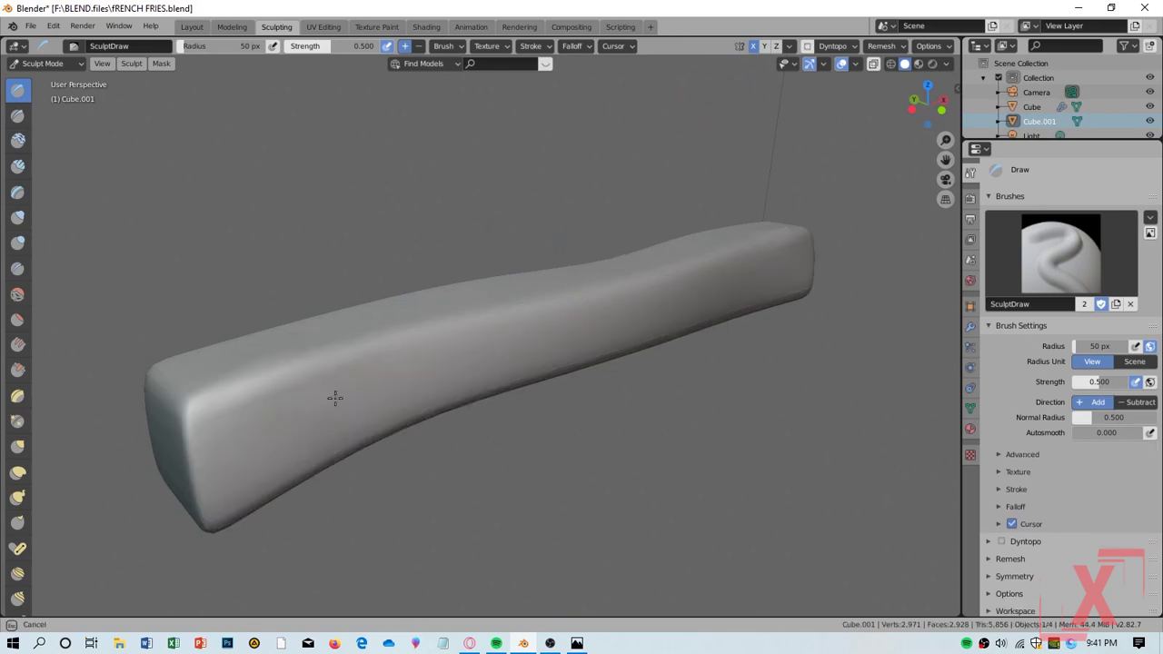
Sculpt lumpy, irregular bumps into the fry's surface with the Draw brush
{"action": "mouse_move", "coordinate": [381, 347]}
{"action": "middle_mouse_down"}
{"action": "mouse_move", "coordinate": [459, 273]}
{"action": "mouse_move", "coordinate": [454, 433]}
{"action": "mouse_move", "coordinate": [262, 408]}
{"action": "mouse_move", "coordinate": [434, 278]}
{"action": "mouse_move", "coordinate": [260, 376]}
{"action": "mouse_move", "coordinate": [274, 357]}
{"action": "mouse_move", "coordinate": [446, 395]}
{"action": "middle_mouse_up"}
{"action": "mouse_move", "coordinate": [576, 337]}
{"action": "middle_mouse_down"}
{"action": "mouse_move", "coordinate": [491, 408]}
{"action": "mouse_move", "coordinate": [501, 372]}
{"action": "mouse_move", "coordinate": [646, 387]}
{"action": "mouse_move", "coordinate": [433, 382]}
{"action": "mouse_move", "coordinate": [452, 415]}
{"action": "mouse_move", "coordinate": [592, 394]}
{"action": "mouse_move", "coordinate": [674, 334]}
{"action": "mouse_move", "coordinate": [408, 330]}
{"action": "mouse_move", "coordinate": [387, 276]}
{"action": "mouse_move", "coordinate": [500, 289]}
{"action": "mouse_move", "coordinate": [327, 417]}
{"action": "middle_mouse_up"}
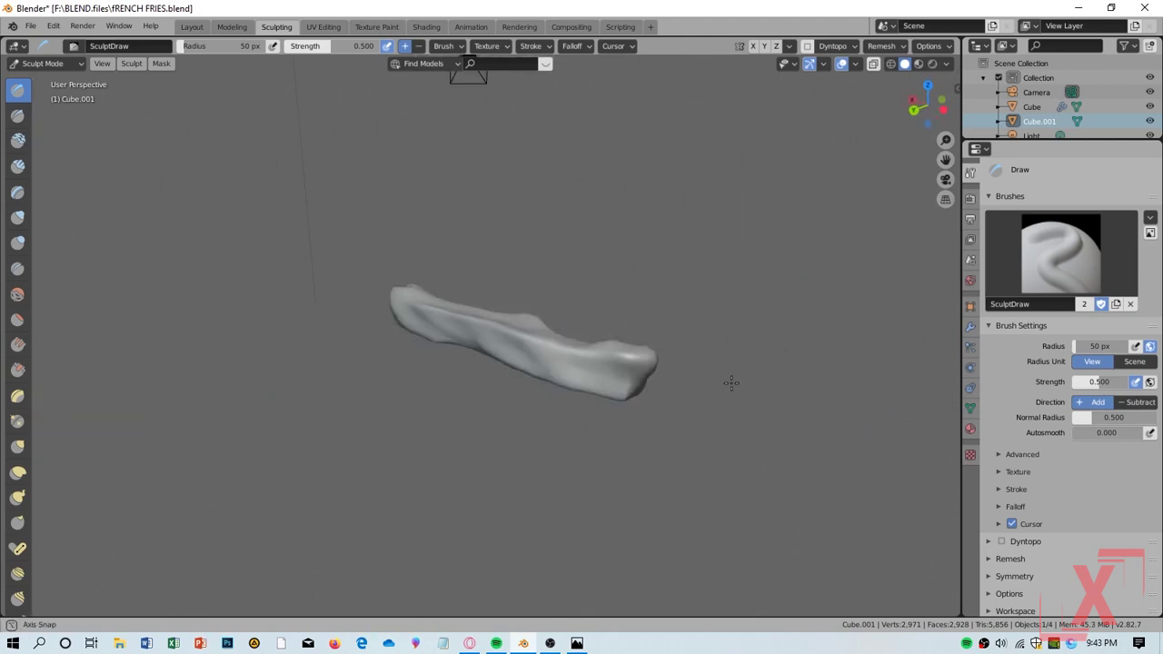
{"action": "left_click", "coordinate": [191, 27]}
Duplicate the fry with Shift+D and place the copies side by side
{"action": "left_click", "coordinate": [466, 350]}
{"action": "mouse_move", "coordinate": [390, 351]}
{"action": "middle_mouse_down"}
{"action": "mouse_move", "coordinate": [599, 224]}
{"action": "mouse_move", "coordinate": [585, 274]}
{"action": "middle_mouse_up"}
{"action": "left_click", "coordinate": [691, 249]}
{"action": "key", "text": "shift+d"}
{"action": "mouse_move", "coordinate": [559, 349]}
{"action": "middle_mouse_down"}
{"action": "mouse_move", "coordinate": [487, 374]}
{"action": "mouse_move", "coordinate": [549, 325]}
{"action": "mouse_move", "coordinate": [494, 324]}
{"action": "mouse_move", "coordinate": [380, 277]}
{"action": "mouse_move", "coordinate": [427, 436]}
{"action": "middle_mouse_up"}
{"action": "key", "text": "shift+d"}
Shrink fry Cube.005 and duplicate it into another copy
{"action": "left_click", "coordinate": [548, 326]}
{"action": "left_click", "coordinate": [427, 436]}
{"action": "key", "text": "s"}
{"action": "left_click", "coordinate": [514, 469]}
{"action": "middle_click_drag", "start_coordinate": [513, 470], "coordinate": [540, 483]}
{"action": "key", "text": "shift+d"}
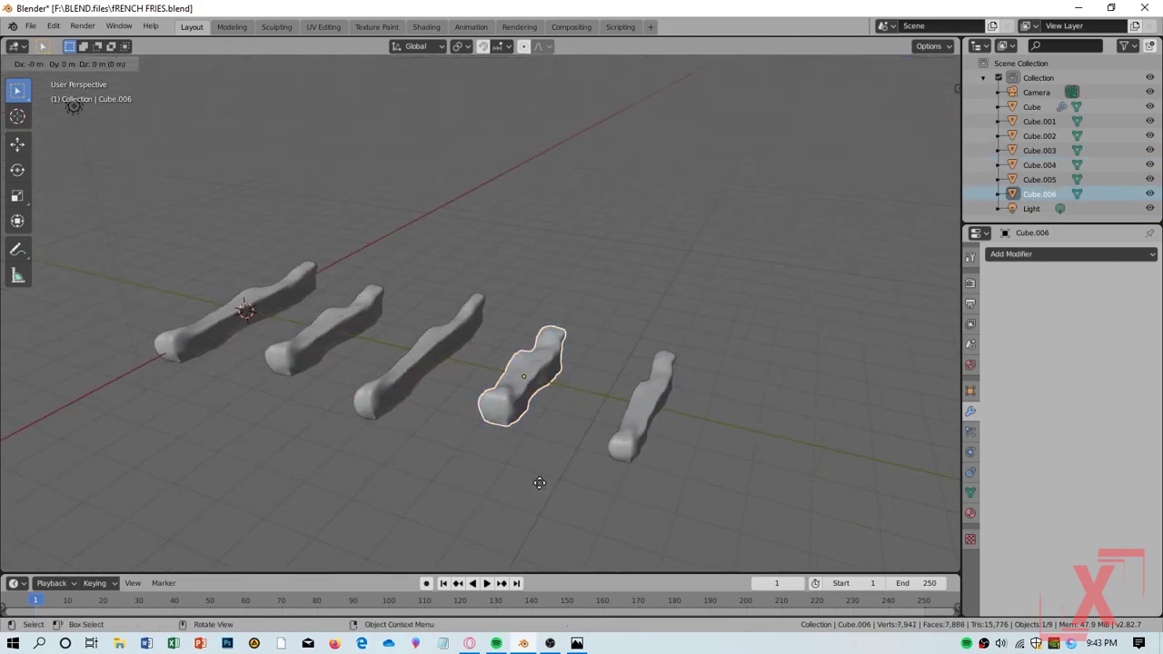
Select fry Cube.002 and bring it into the Sculpting workspace to vary its surface
{"action": "mouse_move", "coordinate": [714, 482]}
{"action": "middle_mouse_down"}
{"action": "mouse_move", "coordinate": [711, 415]}
{"action": "mouse_move", "coordinate": [615, 384]}
{"action": "mouse_move", "coordinate": [639, 473]}
{"action": "mouse_move", "coordinate": [608, 402]}
{"action": "middle_mouse_up"}
{"action": "left_click", "coordinate": [608, 403]}
{"action": "left_click", "coordinate": [276, 27]}
{"action": "left_click", "coordinate": [201, 26]}
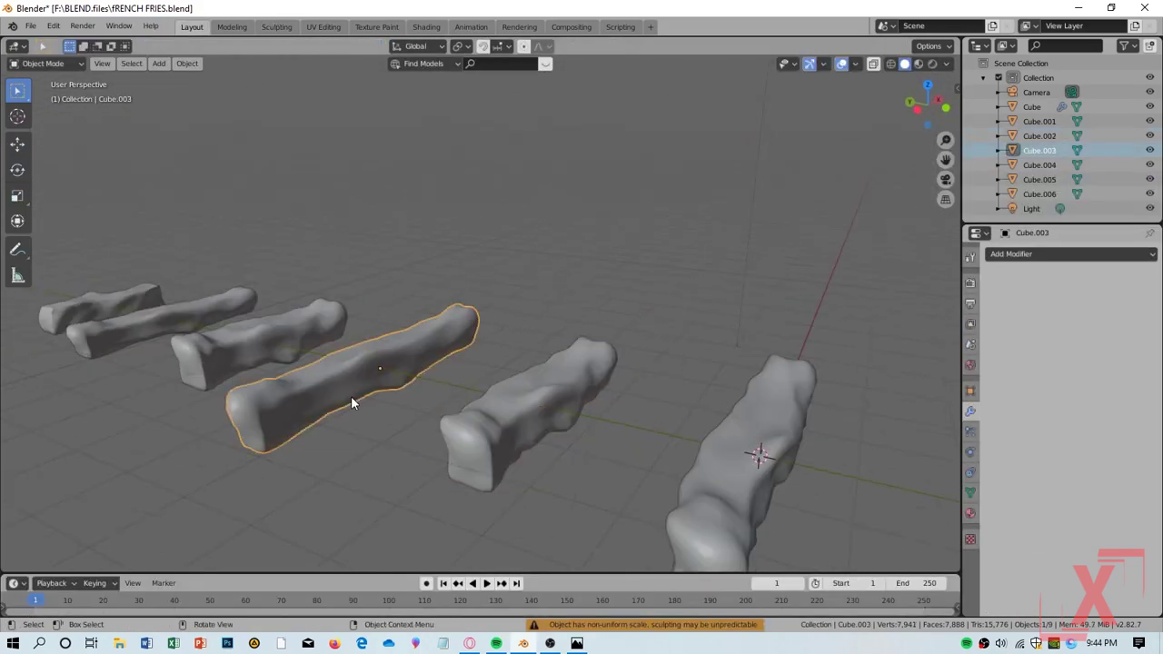
{"action": "left_click", "coordinate": [276, 27]}
{"action": "mouse_move", "coordinate": [636, 381]}
{"action": "middle_mouse_down"}
{"action": "mouse_move", "coordinate": [591, 370]}
{"action": "mouse_move", "coordinate": [527, 317]}
{"action": "mouse_move", "coordinate": [364, 371]}
{"action": "mouse_move", "coordinate": [432, 403]}
{"action": "mouse_move", "coordinate": [594, 312]}
{"action": "mouse_move", "coordinate": [462, 233]}
{"action": "mouse_move", "coordinate": [465, 359]}
{"action": "mouse_move", "coordinate": [615, 381]}
{"action": "mouse_move", "coordinate": [620, 451]}
{"action": "mouse_move", "coordinate": [706, 403]}
{"action": "mouse_move", "coordinate": [590, 454]}
{"action": "mouse_move", "coordinate": [459, 557]}
{"action": "mouse_move", "coordinate": [662, 337]}
{"action": "mouse_move", "coordinate": [345, 472]}
{"action": "mouse_move", "coordinate": [626, 404]}
{"action": "middle_mouse_up"}
Reshape the fry with Clay, Blob, Fill/Deepen and Snake Hook brushes, pulling out a spike
{"action": "key", "text": "c"}
{"action": "key", "text": "b"}
{"action": "key", "text": "shift+t"}
{"action": "key", "text": "k"}
{"action": "left_click_drag", "start_coordinate": [627, 404], "coordinate": [700, 384]}
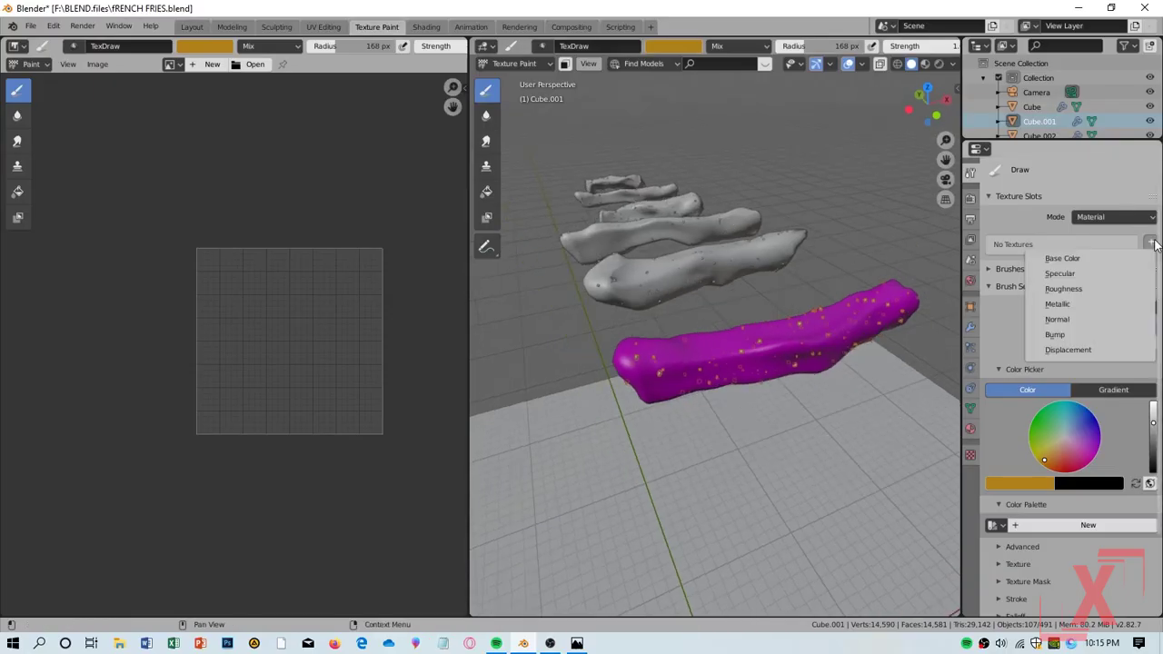
Add a Roughness texture slot and load the fries close-up photo as the brush texture
{"action": "left_click", "coordinate": [1098, 289]}
{"action": "left_click", "coordinate": [1063, 372]}
{"action": "scroll", "coordinate": [776, 317], "scroll_direction": "up", "scroll_amount": 3}
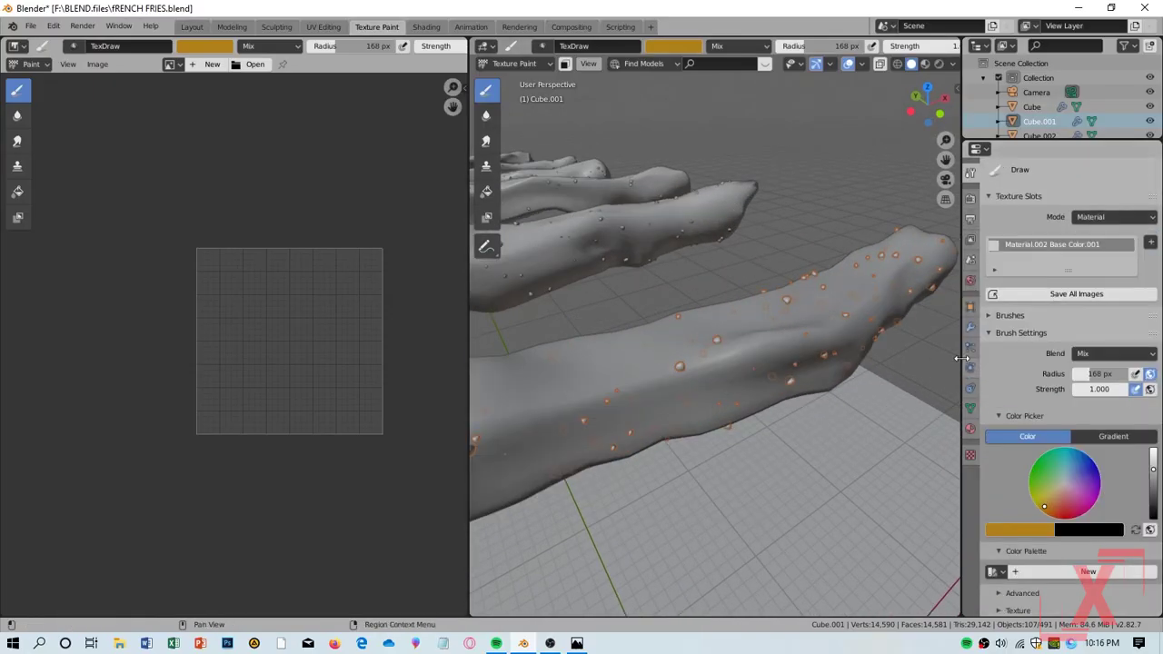
{"action": "left_click", "coordinate": [971, 454]}
{"action": "left_click", "coordinate": [1125, 414]}
{"action": "double_click", "coordinate": [795, 328]}
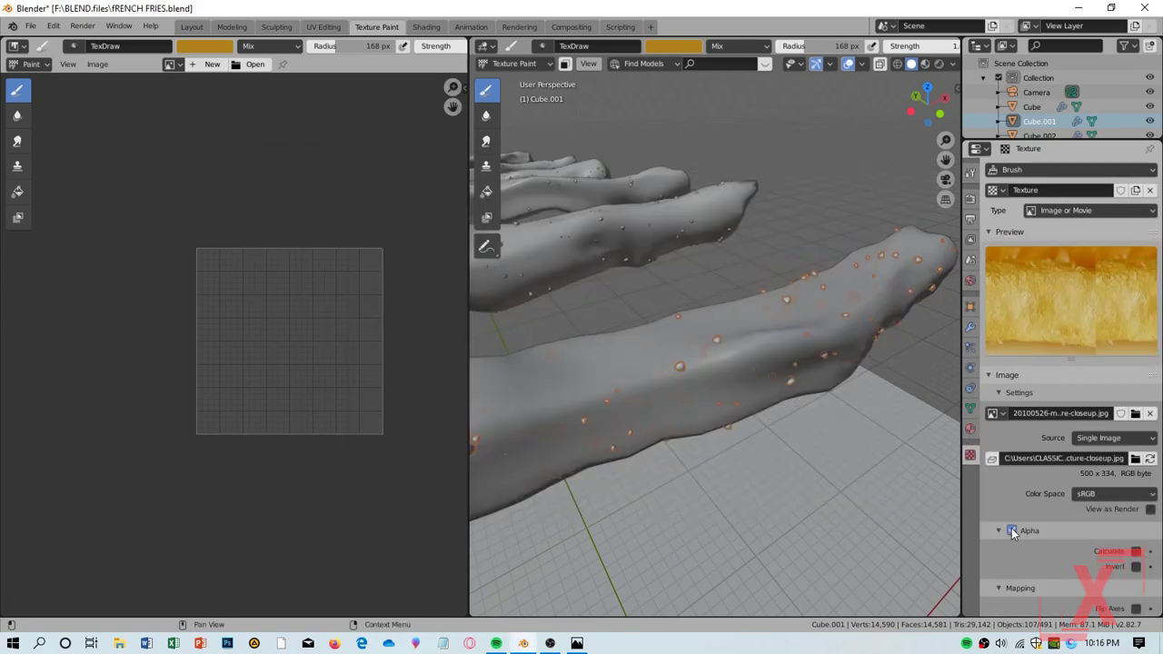
Set the brush texture mapping to Stencil and widen the 3D view over the fry
{"action": "scroll", "coordinate": [1011, 554], "scroll_direction": "down", "scroll_amount": 5}
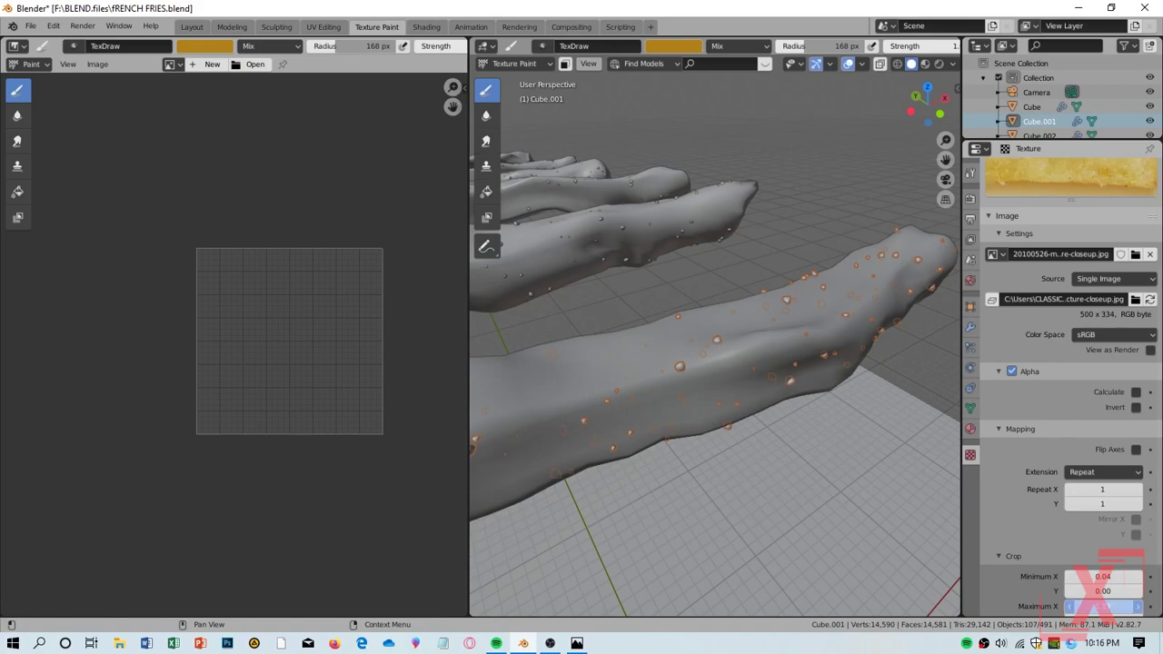
{"action": "scroll", "coordinate": [1045, 364], "scroll_direction": "up", "scroll_amount": 5}
{"action": "left_click", "coordinate": [970, 173]}
{"action": "scroll", "coordinate": [1089, 326], "scroll_direction": "down", "scroll_amount": 8}
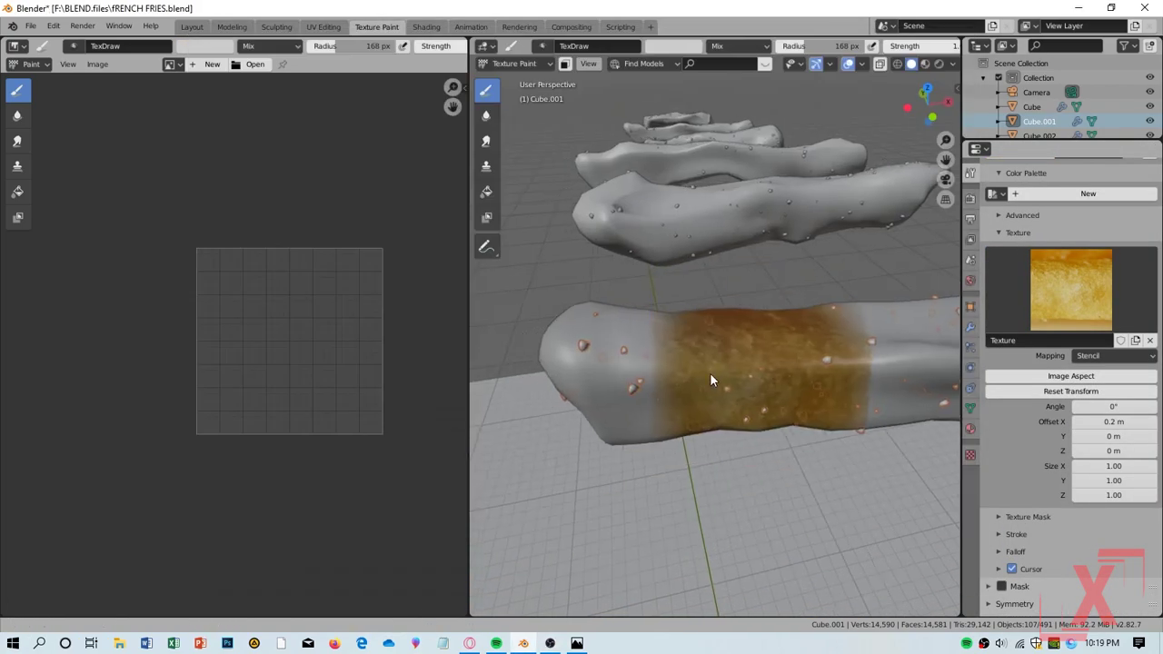
{"action": "mouse_move", "coordinate": [712, 381]}
{"action": "middle_mouse_down"}
{"action": "mouse_move", "coordinate": [618, 357]}
{"action": "mouse_move", "coordinate": [718, 411]}
{"action": "mouse_move", "coordinate": [583, 412]}
{"action": "mouse_move", "coordinate": [509, 345]}
{"action": "middle_mouse_up"}
{"action": "left_click_drag", "start_coordinate": [469, 302], "coordinate": [43, 301]}
{"action": "mouse_move", "coordinate": [227, 327]}
{"action": "middle_mouse_down"}
{"action": "mouse_move", "coordinate": [385, 348]}
{"action": "mouse_move", "coordinate": [608, 353]}
{"action": "mouse_move", "coordinate": [677, 381]}
{"action": "mouse_move", "coordinate": [655, 400]}
{"action": "mouse_move", "coordinate": [623, 293]}
{"action": "mouse_move", "coordinate": [597, 358]}
{"action": "mouse_move", "coordinate": [622, 381]}
{"action": "mouse_move", "coordinate": [522, 321]}
{"action": "mouse_move", "coordinate": [696, 364]}
{"action": "mouse_move", "coordinate": [721, 337]}
{"action": "mouse_move", "coordinate": [628, 440]}
{"action": "mouse_move", "coordinate": [809, 280]}
{"action": "mouse_move", "coordinate": [831, 384]}
{"action": "mouse_move", "coordinate": [514, 409]}
{"action": "mouse_move", "coordinate": [726, 387]}
{"action": "mouse_move", "coordinate": [696, 394]}
{"action": "mouse_move", "coordinate": [496, 216]}
{"action": "mouse_move", "coordinate": [711, 330]}
{"action": "mouse_move", "coordinate": [702, 353]}
{"action": "mouse_move", "coordinate": [537, 408]}
{"action": "mouse_move", "coordinate": [576, 340]}
{"action": "middle_mouse_up"}
Assign the selected stripe faces a new material named RED with a red Base Color
{"action": "scroll", "coordinate": [730, 327], "scroll_direction": "up", "scroll_amount": 3}
{"action": "scroll", "coordinate": [742, 325], "scroll_direction": "up", "scroll_amount": 2}
{"action": "mouse_move", "coordinate": [742, 325]}
{"action": "middle_mouse_down"}
{"action": "mouse_move", "coordinate": [779, 344]}
{"action": "mouse_move", "coordinate": [719, 310]}
{"action": "mouse_move", "coordinate": [713, 325]}
{"action": "mouse_move", "coordinate": [779, 389]}
{"action": "middle_mouse_up"}
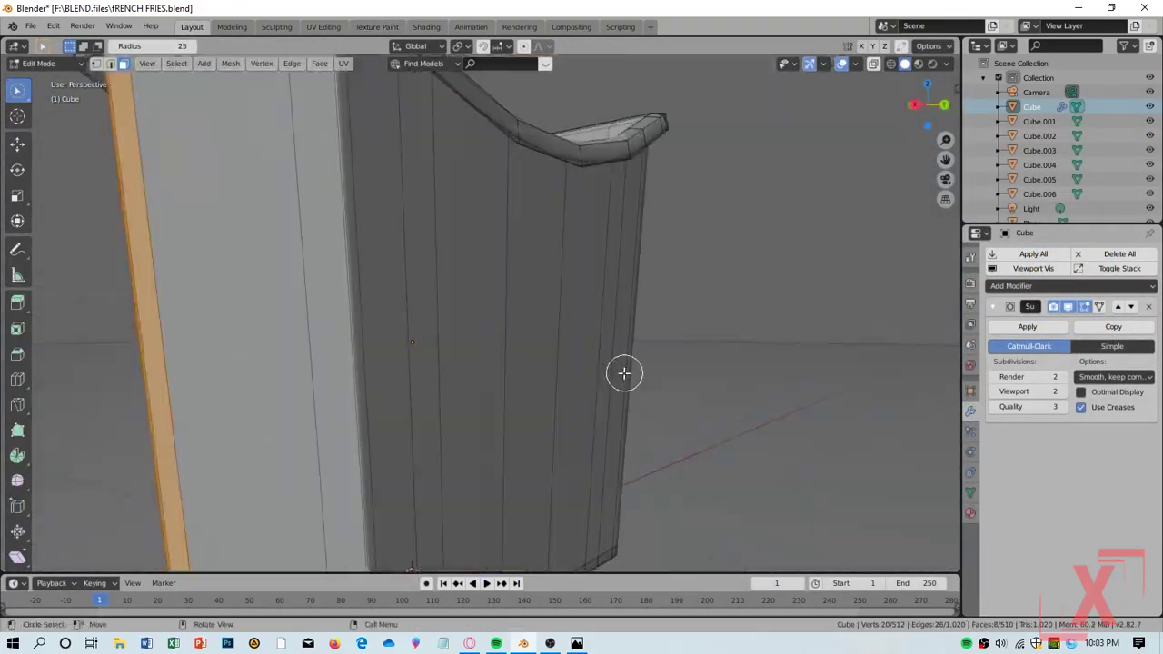
{"action": "mouse_move", "coordinate": [624, 373]}
{"action": "middle_mouse_down"}
{"action": "mouse_move", "coordinate": [454, 522]}
{"action": "mouse_move", "coordinate": [773, 457]}
{"action": "mouse_move", "coordinate": [624, 479]}
{"action": "mouse_move", "coordinate": [623, 427]}
{"action": "mouse_move", "coordinate": [739, 434]}
{"action": "mouse_move", "coordinate": [485, 340]}
{"action": "mouse_move", "coordinate": [908, 509]}
{"action": "middle_mouse_up"}
{"action": "left_click", "coordinate": [970, 512]}
{"action": "right_click", "coordinate": [894, 512]}
{"action": "left_click", "coordinate": [1150, 254]}
{"action": "left_click", "coordinate": [1027, 350]}
{"action": "double_click", "coordinate": [1056, 284]}
{"action": "key", "text": "Return"}
{"action": "left_click", "coordinate": [1108, 468]}
{"action": "left_click", "coordinate": [1118, 273]}
{"action": "left_click", "coordinate": [918, 64]}
{"action": "middle_click_drag", "start_coordinate": [582, 346], "coordinate": [617, 364]}
Add a loop cut near the cup's base and dissolve the stray stripe edges
{"action": "scroll", "coordinate": [617, 364], "scroll_direction": "up", "scroll_amount": 2}
{"action": "left_click", "coordinate": [970, 411]}
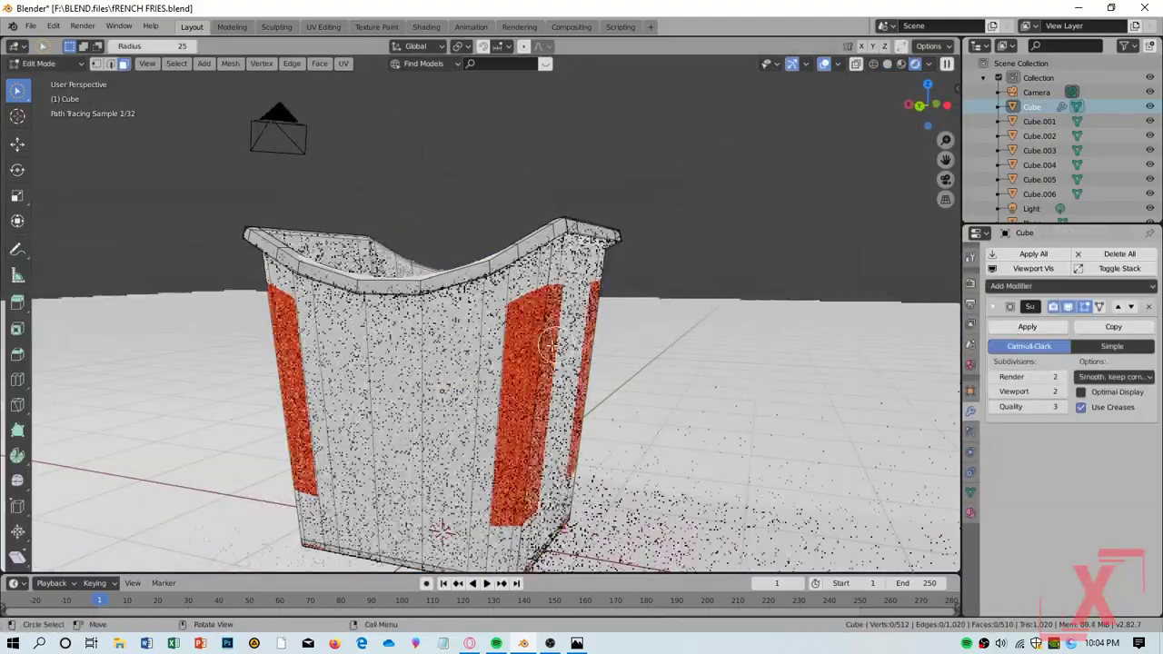
{"action": "middle_click_drag", "start_coordinate": [455, 430], "coordinate": [451, 295]}
{"action": "key", "text": "ctrl+r"}
{"action": "left_click", "coordinate": [451, 295]}
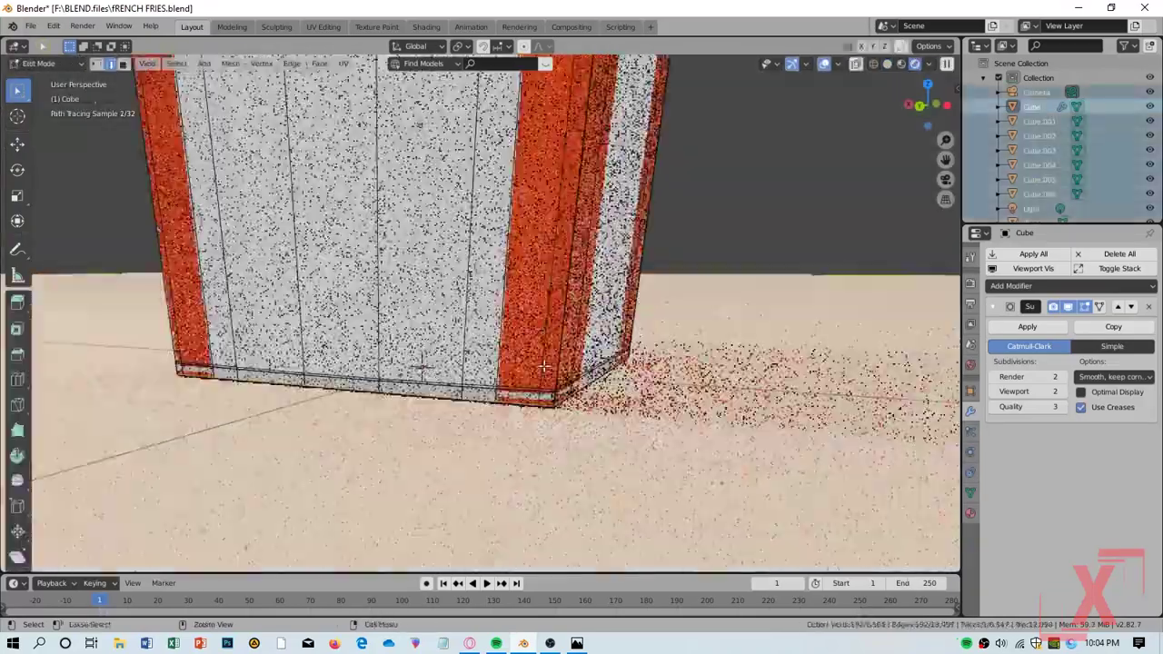
{"action": "middle_click_drag", "start_coordinate": [544, 367], "coordinate": [509, 331]}
{"action": "key", "text": "x"}
{"action": "left_click", "coordinate": [509, 331]}
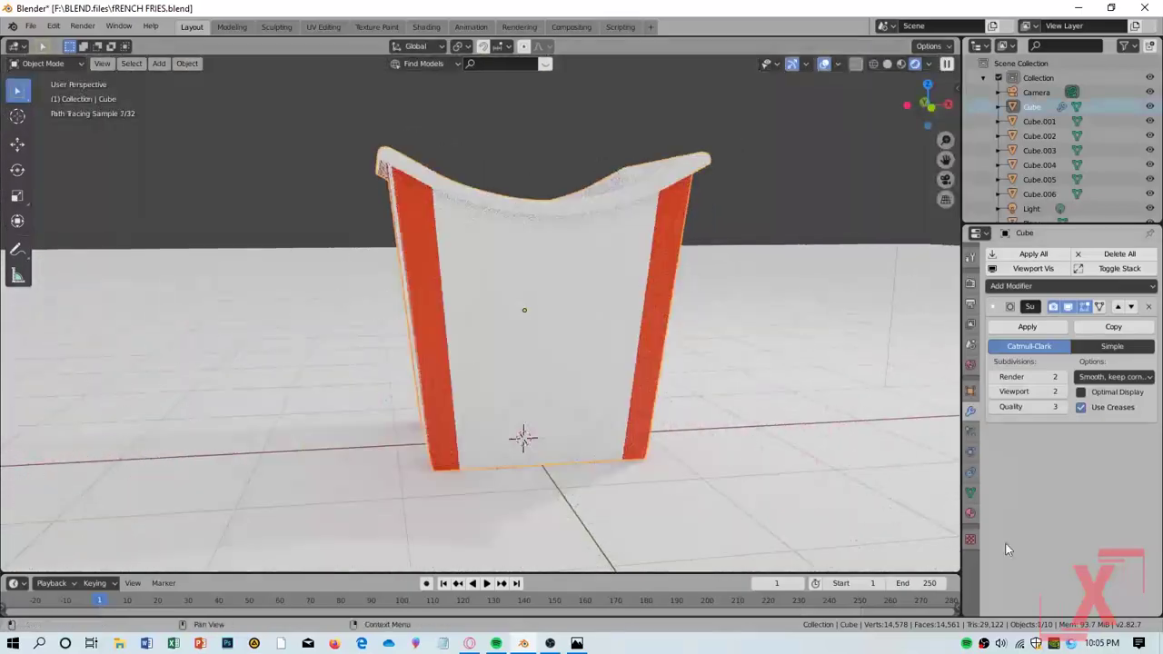
{"action": "left_click", "coordinate": [970, 513]}
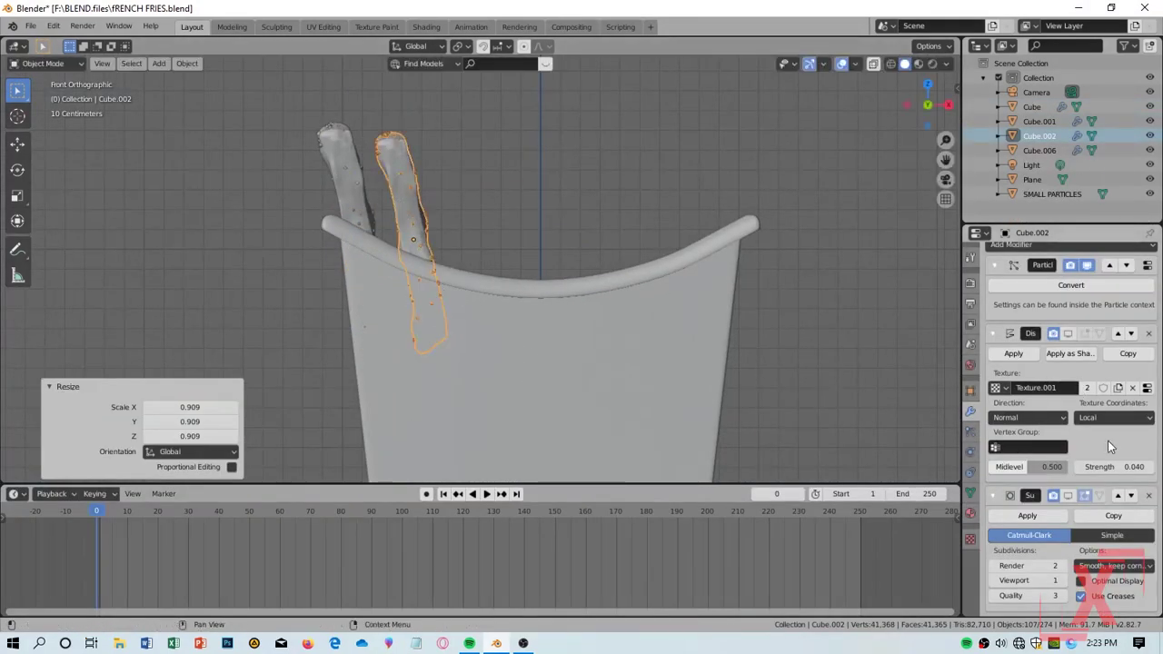
{"action": "left_click", "coordinate": [971, 432]}
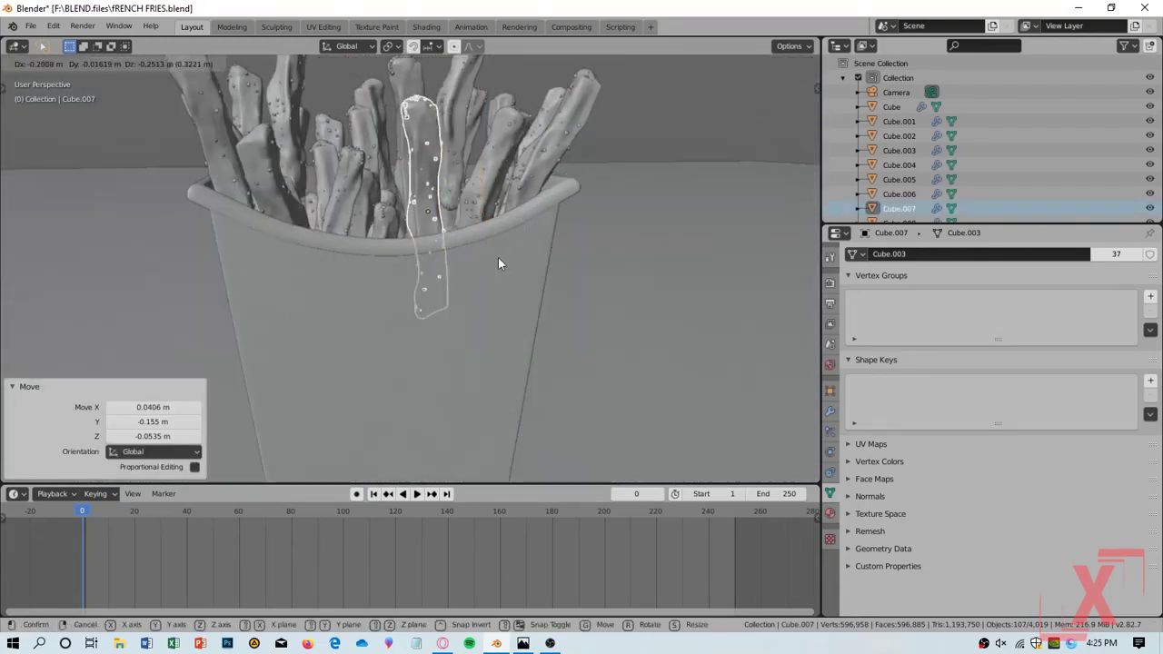
Scroll the view over the fries packed inside the cup
{"action": "scroll", "coordinate": [498, 264], "scroll_direction": "down", "scroll_amount": 5}
Drop the moved fry in place and save the file
{"action": "left_click", "coordinate": [550, 227]}
{"action": "scroll", "coordinate": [545, 273], "scroll_direction": "up", "scroll_amount": 4}
{"action": "scroll", "coordinate": [508, 318], "scroll_direction": "up", "scroll_amount": 2}
{"action": "key", "text": "ctrl+s"}
Move another fry into the cup and rotate it by 80 so it sits naturally
{"action": "middle_click_drag", "start_coordinate": [534, 334], "coordinate": [472, 332]}
{"action": "left_click", "coordinate": [459, 336], "text": "shift"}
{"action": "key", "text": "g"}
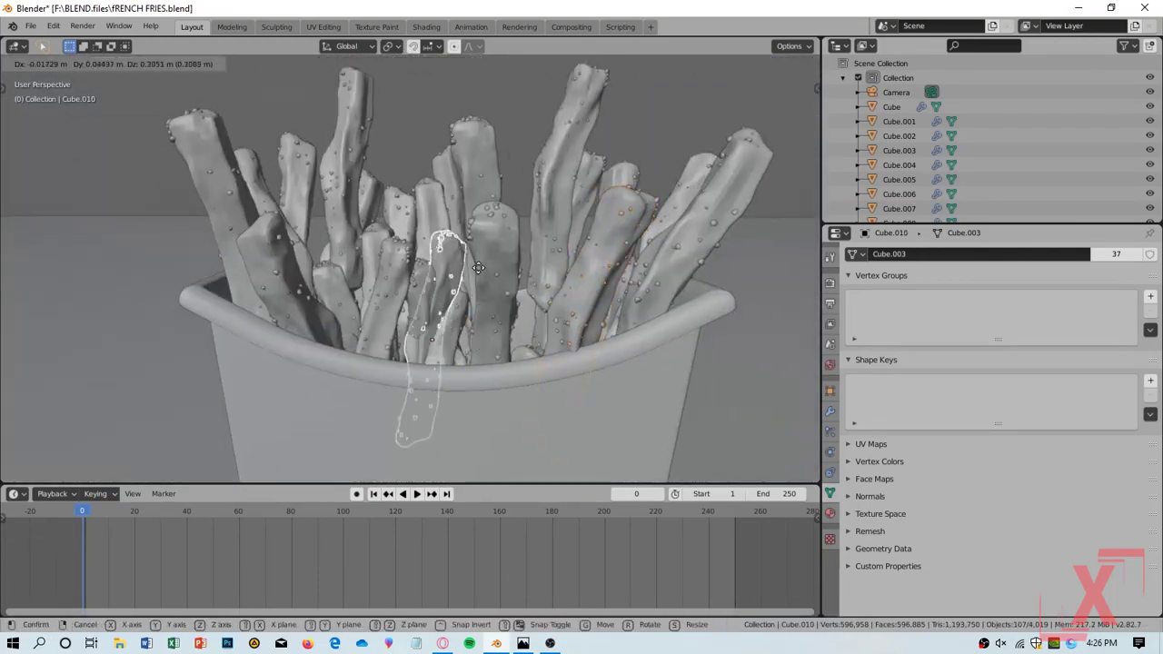
{"action": "left_click", "coordinate": [551, 324]}
{"action": "middle_click_drag", "start_coordinate": [551, 324], "coordinate": [573, 302]}
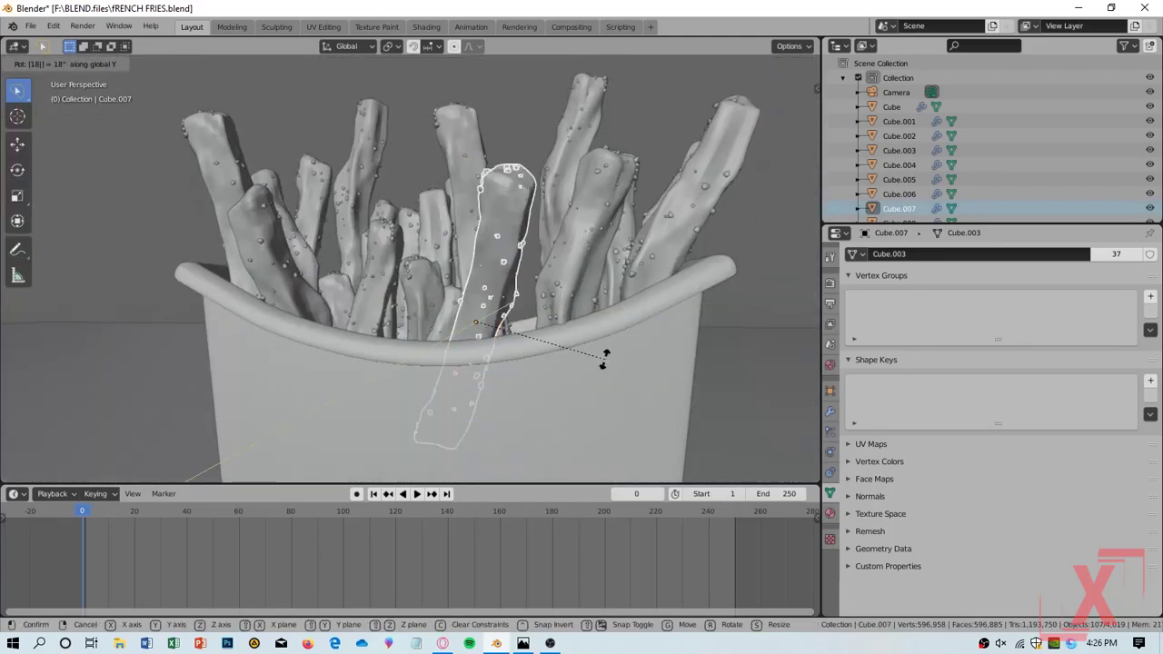
{"action": "type", "text": "80"}
{"action": "key", "text": "Return"}
{"action": "scroll", "coordinate": [604, 358], "scroll_direction": "down", "scroll_amount": 3}
{"action": "key", "text": "r"}
{"action": "key", "text": "z"}
{"action": "scroll", "coordinate": [319, 240], "scroll_direction": "up", "scroll_amount": 3}
Reposition a third fry, then check the particle and modifier settings
{"action": "middle_click_drag", "start_coordinate": [319, 240], "coordinate": [650, 316]}
{"action": "left_click", "coordinate": [650, 316]}
{"action": "left_click", "coordinate": [674, 321]}
{"action": "left_click", "coordinate": [829, 432]}
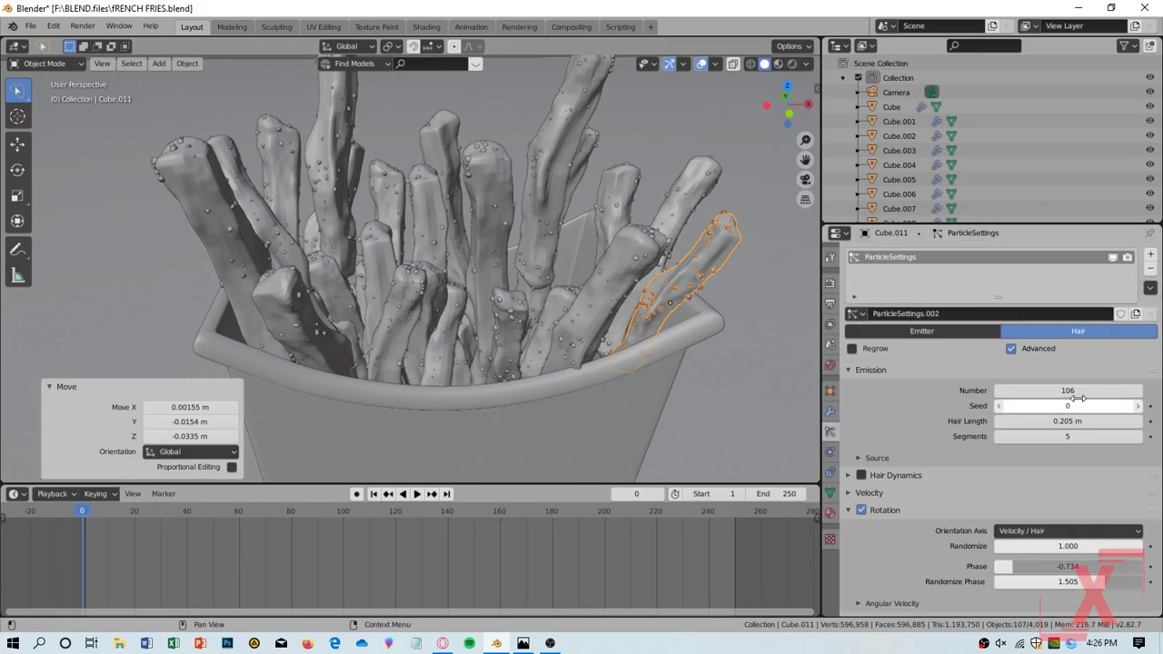
{"action": "scroll", "coordinate": [568, 341], "scroll_direction": "down", "scroll_amount": 2}
{"action": "middle_click_drag", "start_coordinate": [568, 341], "coordinate": [582, 300]}
{"action": "left_click", "coordinate": [829, 411]}
{"action": "scroll", "coordinate": [470, 359], "scroll_direction": "up", "scroll_amount": 3}
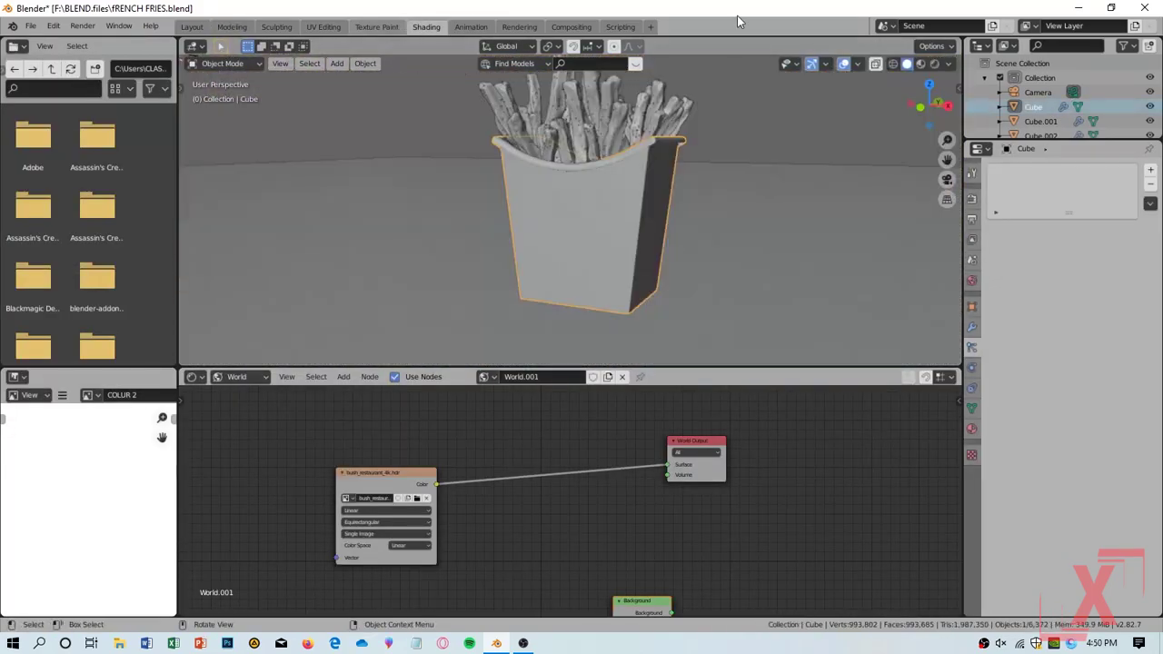
Show the cup's WHITE material nodes and its base colour picker
{"action": "left_click", "coordinate": [241, 394]}
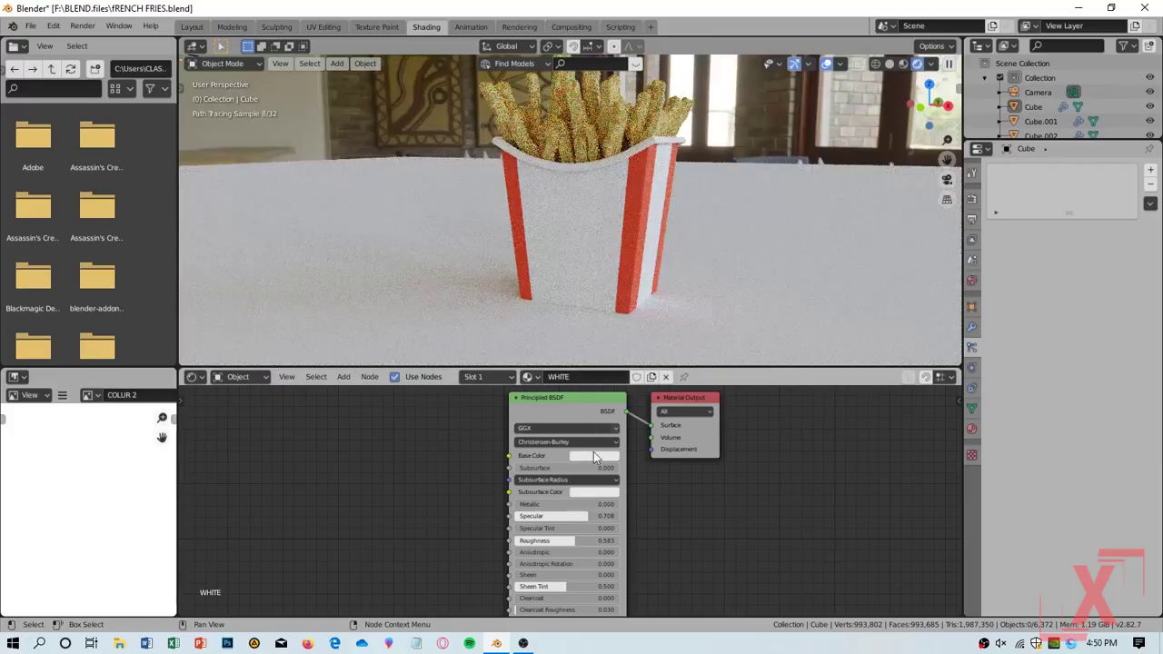
{"action": "left_click", "coordinate": [595, 455]}
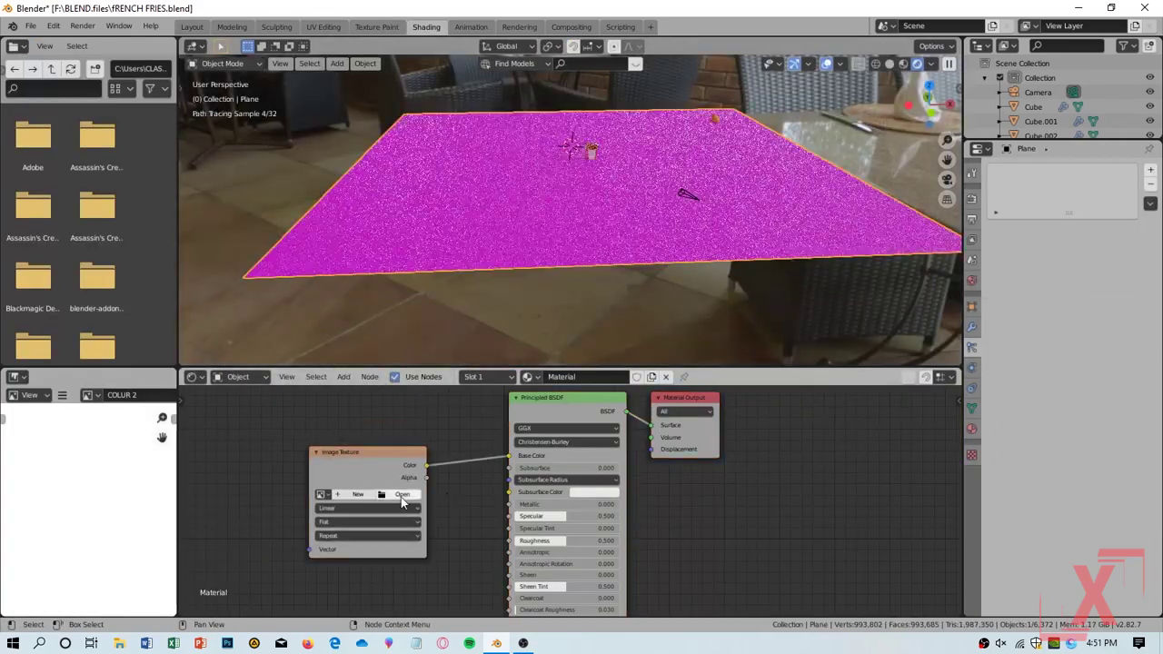
Load the wood table image into the plane's texture and scale it up
{"action": "left_click", "coordinate": [403, 495]}
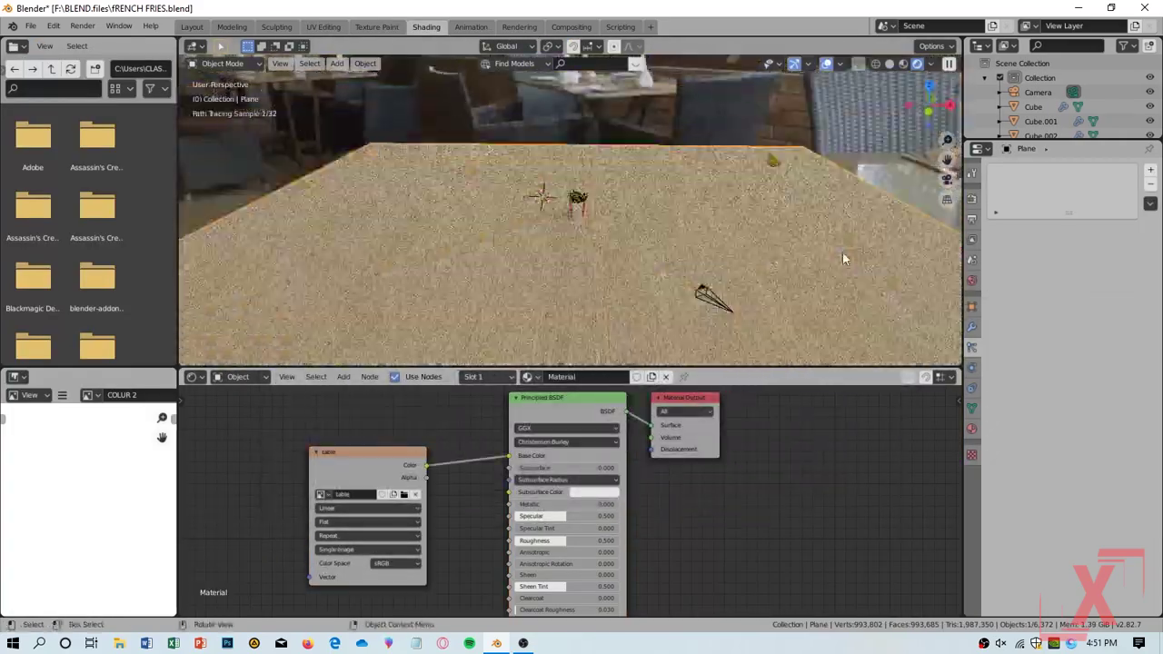
{"action": "middle_click_drag", "start_coordinate": [846, 254], "coordinate": [659, 308]}
{"action": "key", "text": "s"}
{"action": "left_click", "coordinate": [648, 239]}
{"action": "scroll", "coordinate": [649, 239], "scroll_direction": "up", "scroll_amount": 5}
{"action": "left_click_drag", "start_coordinate": [347, 456], "coordinate": [196, 466]}
Darken the table with a Bright/Contrast node (-0.500), then select the camera in camera view
{"action": "key", "text": "shift+a"}
{"action": "left_click_drag", "start_coordinate": [424, 498], "coordinate": [425, 509]}
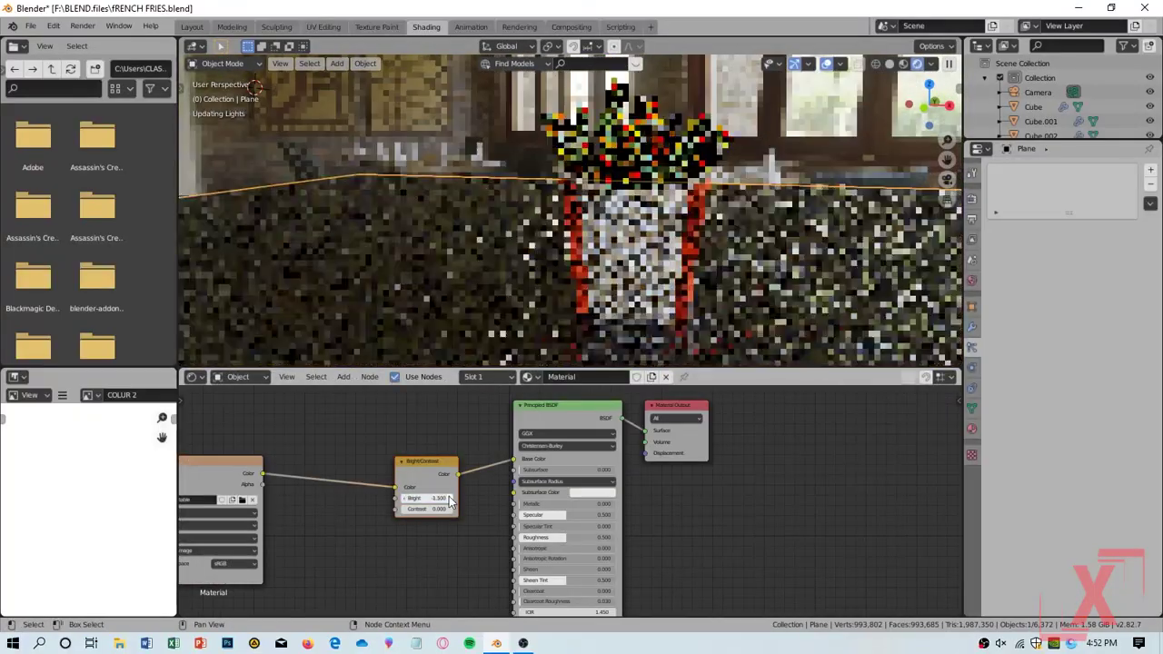
{"action": "mouse_move", "coordinate": [545, 300]}
{"action": "middle_mouse_down"}
{"action": "mouse_move", "coordinate": [599, 338]}
{"action": "mouse_move", "coordinate": [700, 324]}
{"action": "mouse_move", "coordinate": [664, 322]}
{"action": "mouse_move", "coordinate": [773, 294]}
{"action": "middle_mouse_up"}
{"action": "key", "text": "KP_0"}
{"action": "right_click", "coordinate": [536, 402]}
{"action": "right_click", "coordinate": [556, 394]}
{"action": "left_click", "coordinate": [1038, 91]}
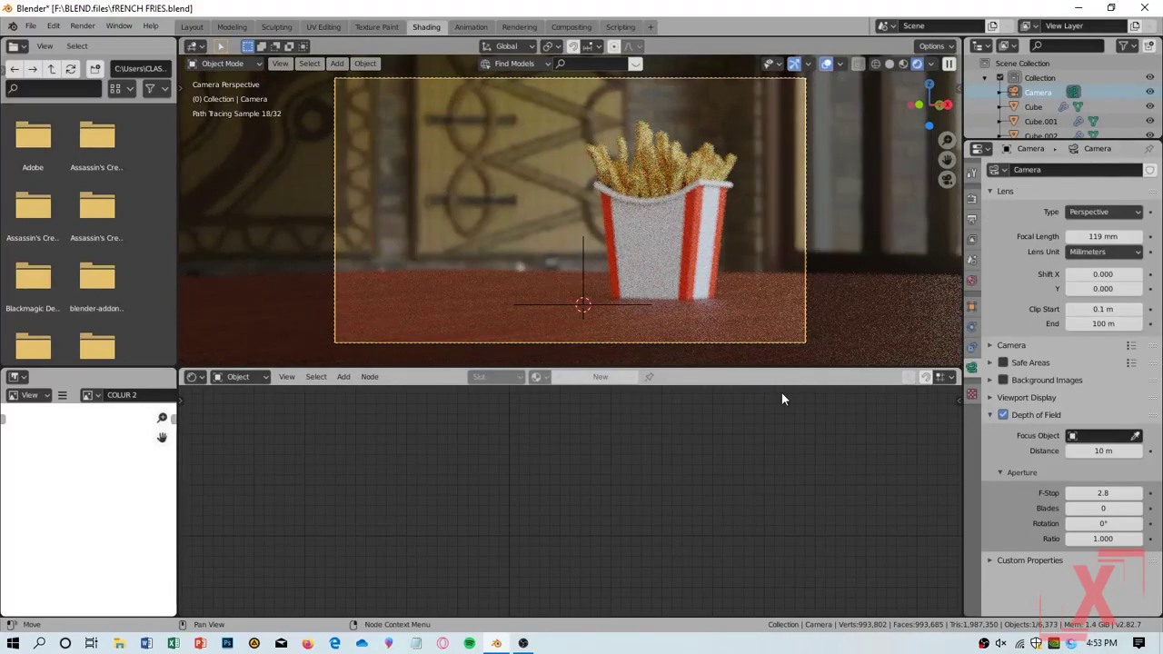
Set the depth-of-field focus distance to 3.9 m and move the focus Empty onto the cup
{"action": "left_click_drag", "start_coordinate": [1103, 451], "coordinate": [1085, 451]}
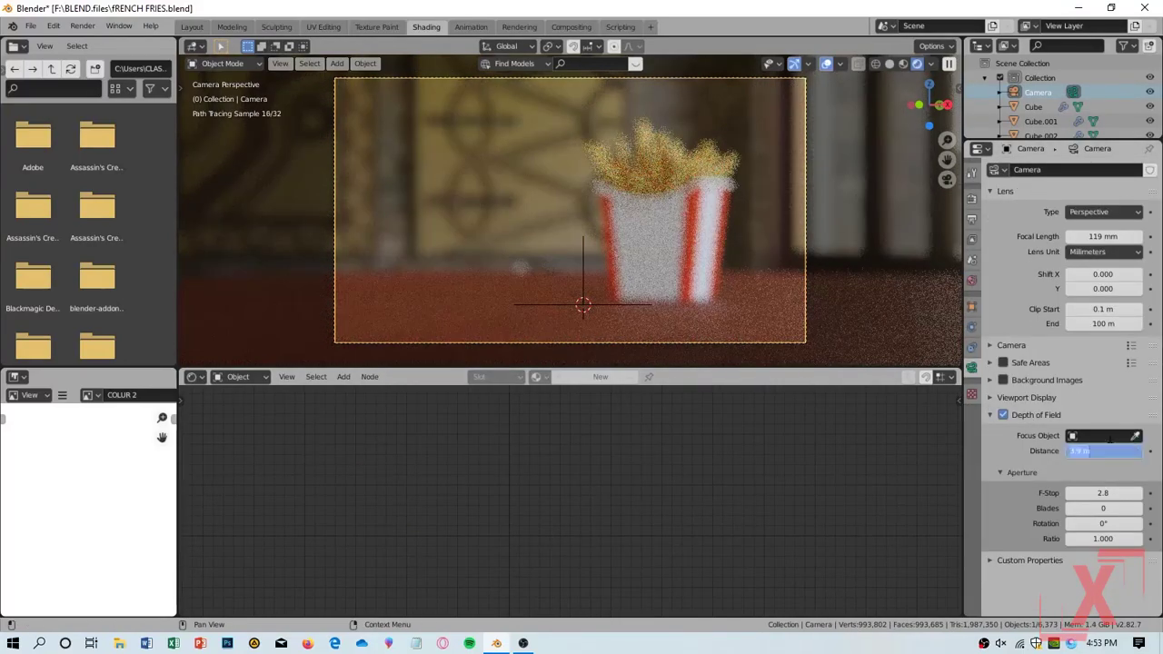
{"action": "mouse_move", "coordinate": [663, 291]}
{"action": "middle_mouse_down"}
{"action": "mouse_move", "coordinate": [708, 287]}
{"action": "mouse_move", "coordinate": [700, 181]}
{"action": "mouse_move", "coordinate": [747, 314]}
{"action": "middle_mouse_up"}
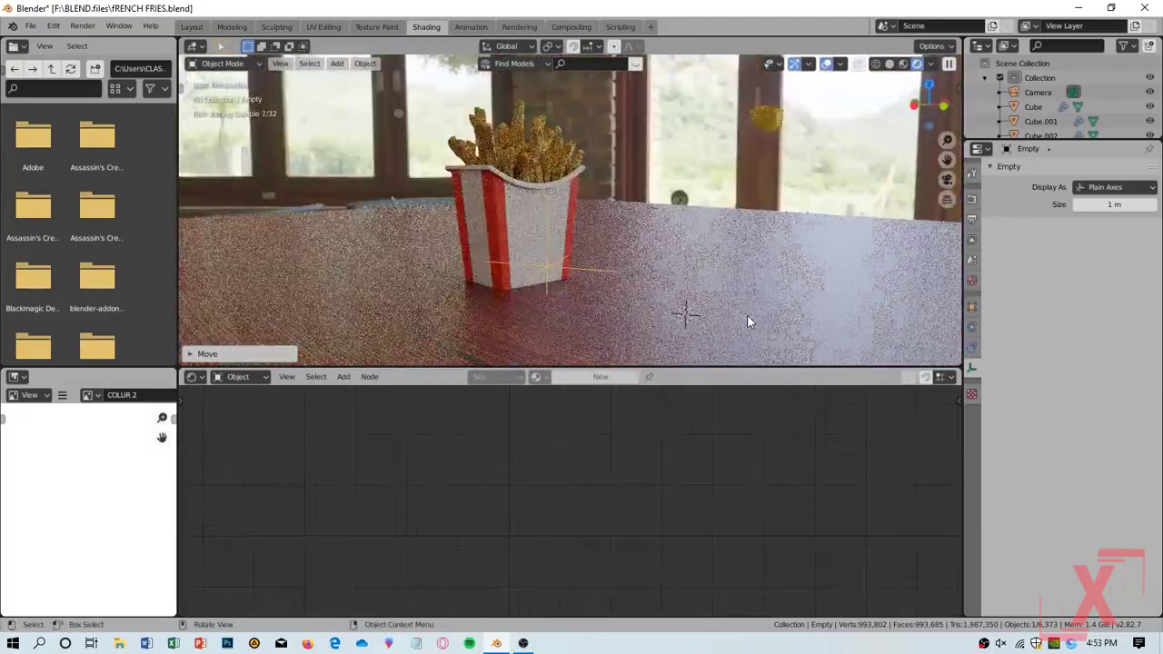
{"action": "key", "text": "z"}
Give the table plane a wood normal-map texture through a Normal Map node at strength 10
{"action": "left_click", "coordinate": [718, 336]}
{"action": "scroll", "coordinate": [718, 336], "scroll_direction": "down", "scroll_amount": 2}
{"action": "double_click", "coordinate": [68, 120]}
{"action": "key", "text": "shift+a"}
{"action": "scroll", "coordinate": [520, 538], "scroll_direction": "up", "scroll_amount": 4}
Fine-tune the rendered camera view of the fries using walk navigation
{"action": "key", "text": "z"}
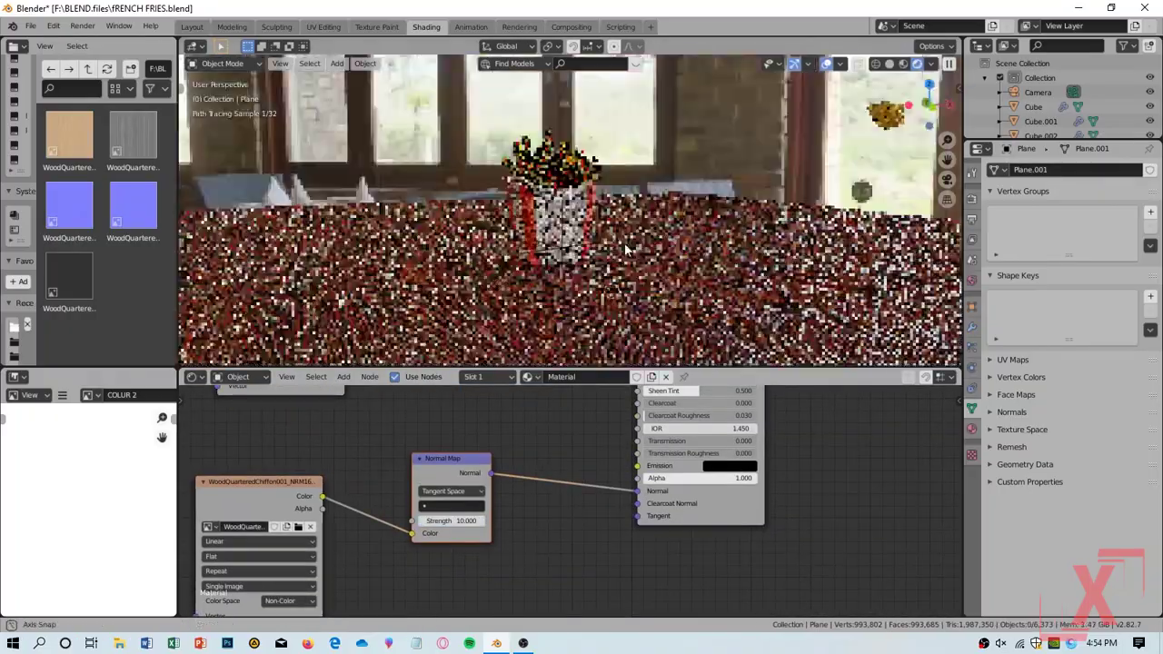
{"action": "key", "text": "KP_0"}
{"action": "key", "text": "shift+grave"}
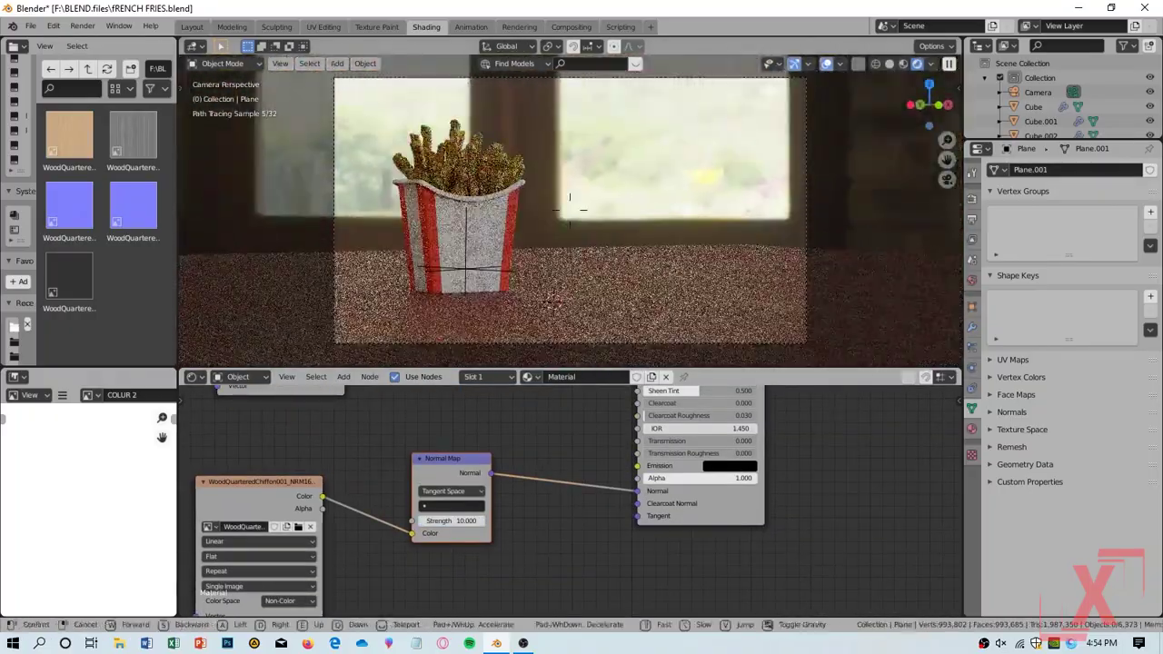
{"action": "left_click", "coordinate": [570, 212]}
Add the wood reflection texture node and connect it to the floor shader
{"action": "middle_click_drag", "start_coordinate": [441, 540], "coordinate": [453, 534]}
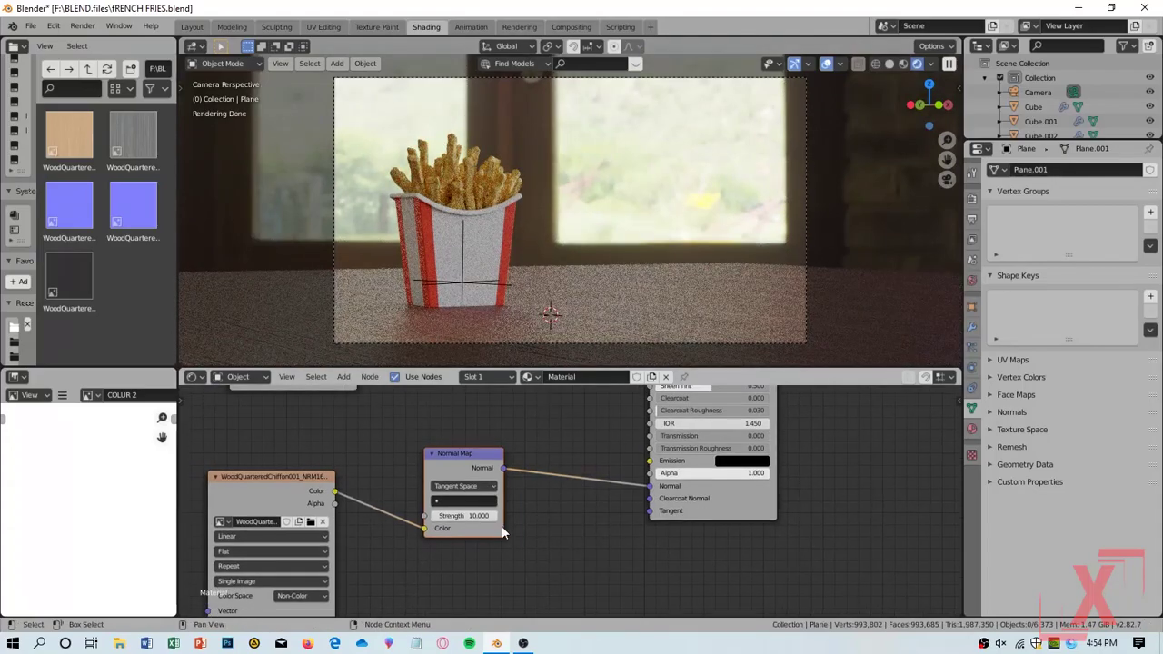
{"action": "middle_click_drag", "start_coordinate": [508, 389], "coordinate": [532, 453]}
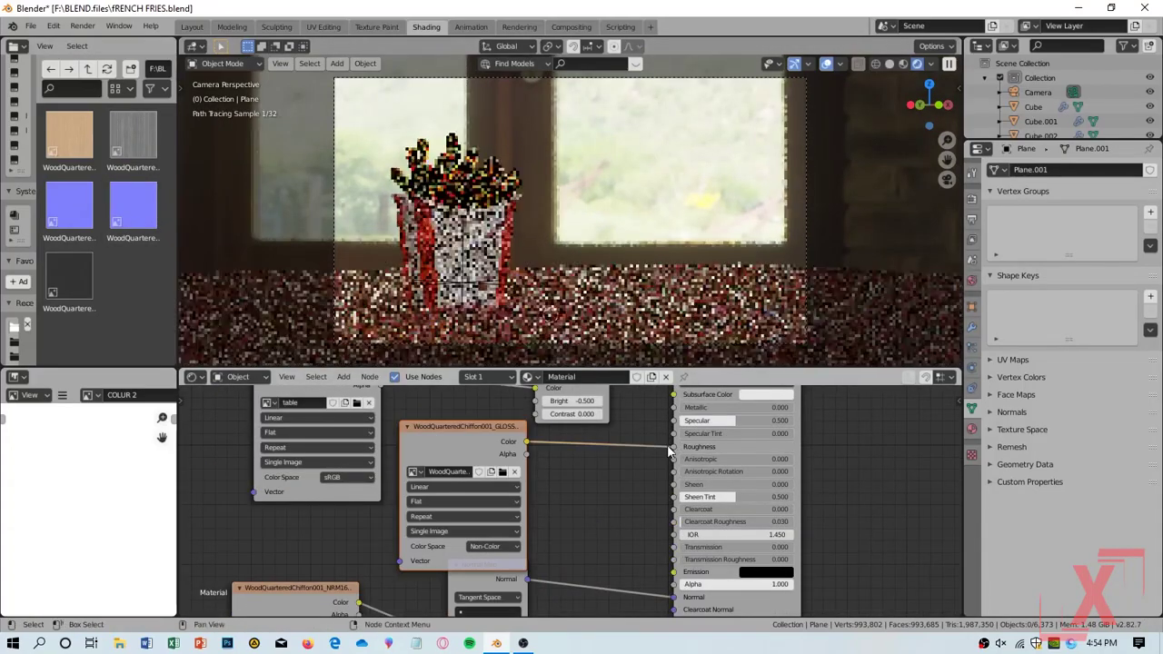
{"action": "left_click_drag", "start_coordinate": [118, 288], "coordinate": [636, 477]}
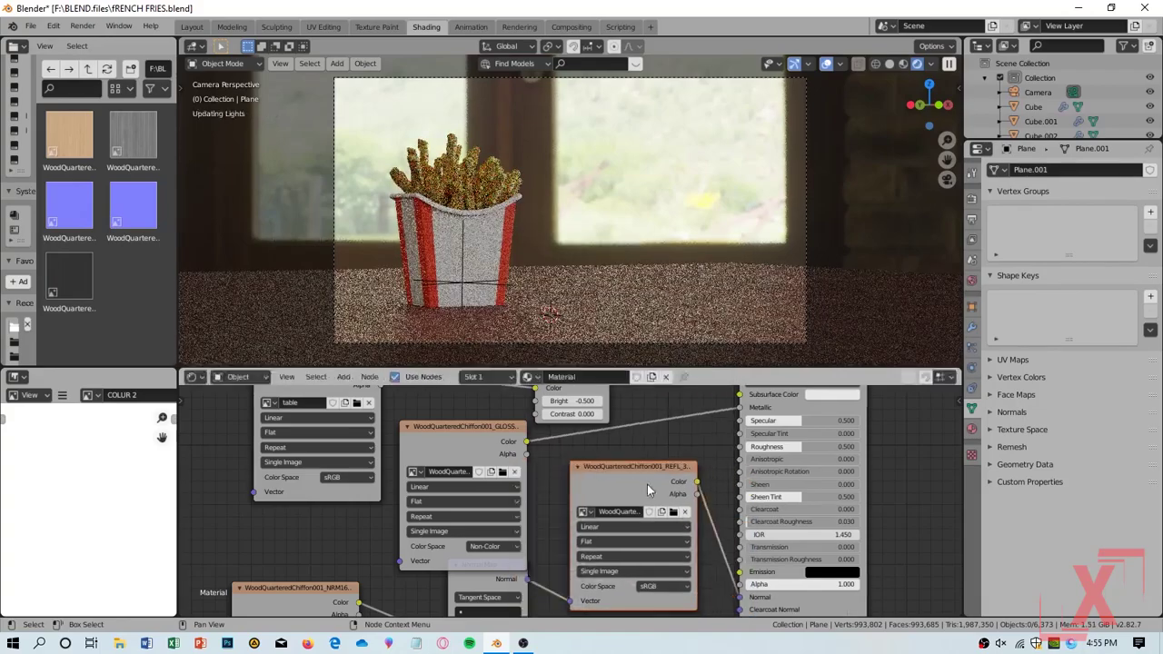
{"action": "left_click_drag", "start_coordinate": [665, 542], "coordinate": [666, 542]}
{"action": "scroll", "coordinate": [666, 542], "scroll_direction": "down", "scroll_amount": 2}
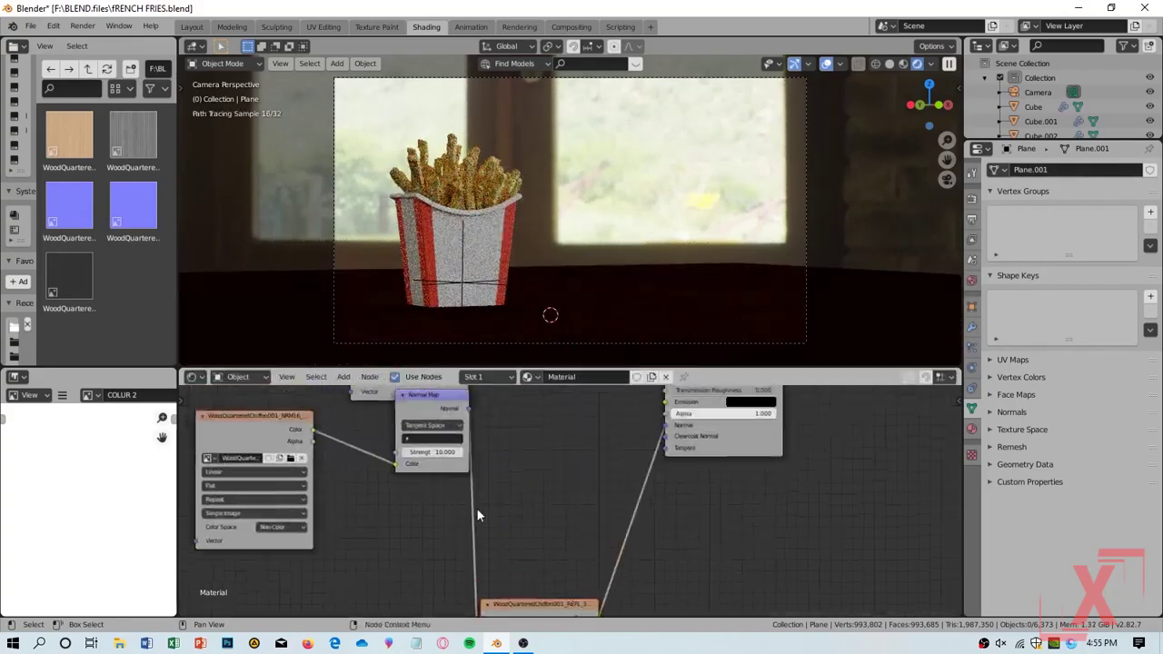
{"action": "middle_click_drag", "start_coordinate": [592, 457], "coordinate": [520, 553]}
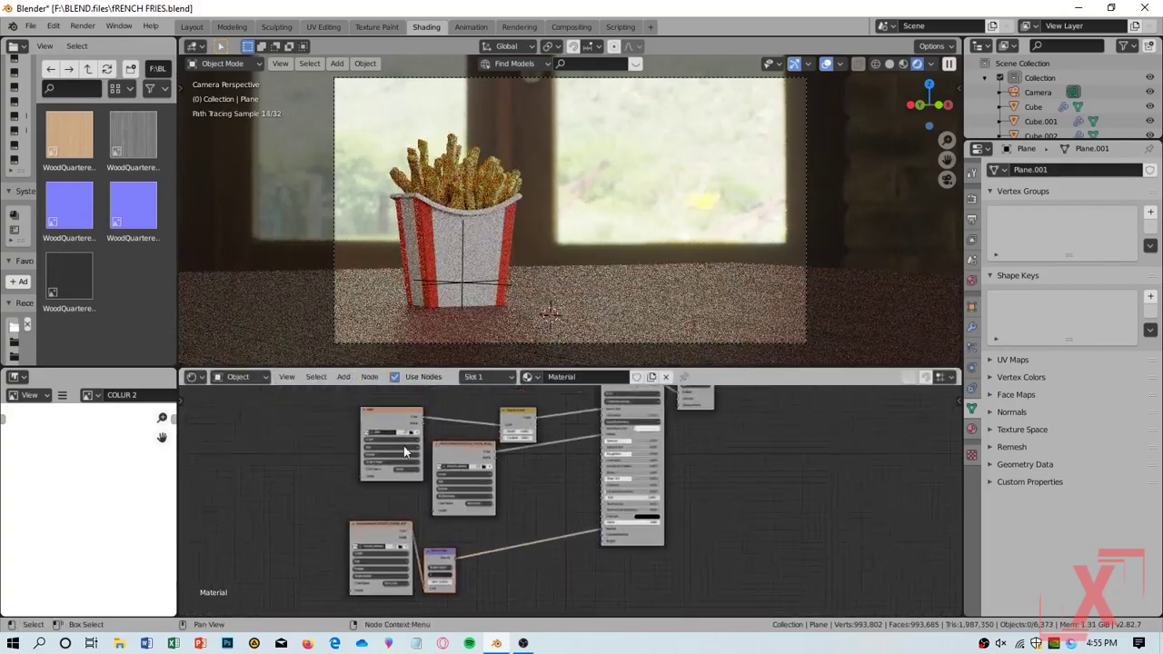
Drop the gloss map link so the floor stays matte, nudge the framing, and select the camera
{"action": "scroll", "coordinate": [562, 497], "scroll_direction": "down", "scroll_amount": 2}
{"action": "scroll", "coordinate": [509, 545], "scroll_direction": "up", "scroll_amount": 2}
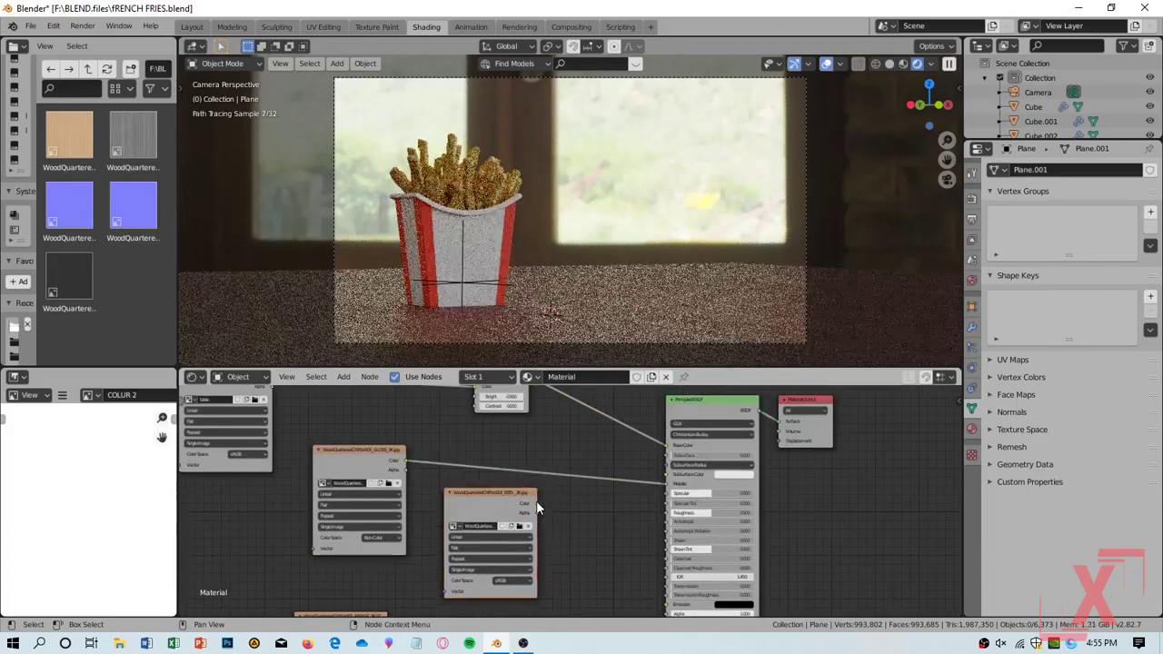
{"action": "left_click_drag", "start_coordinate": [536, 503], "coordinate": [668, 513]}
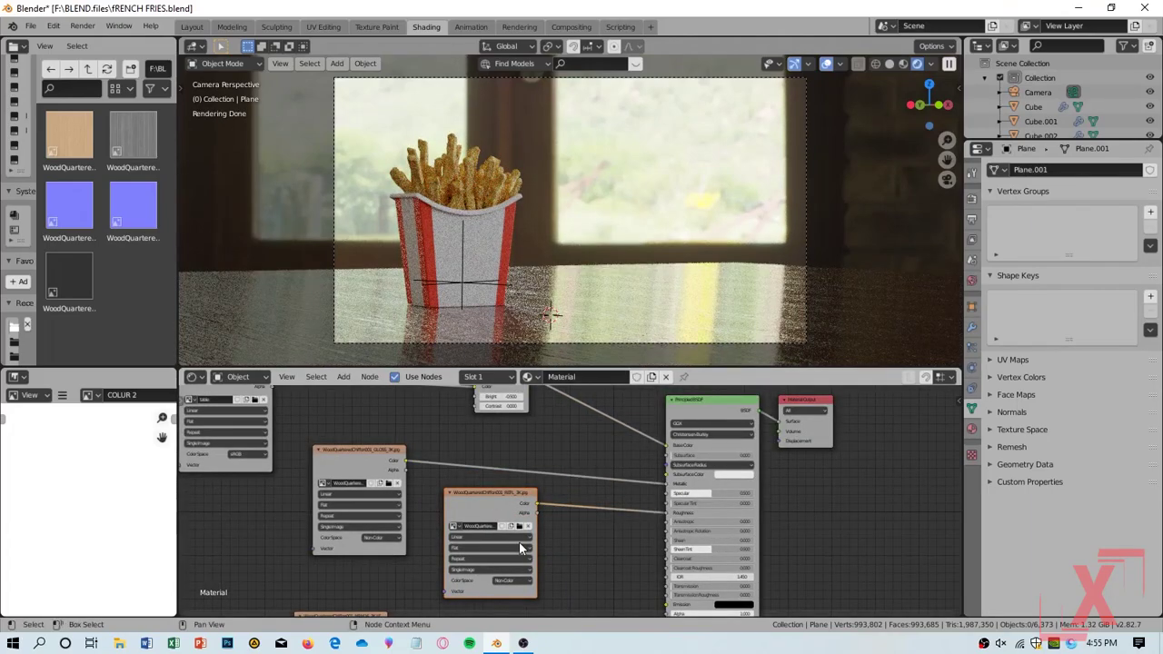
{"action": "left_click_drag", "start_coordinate": [668, 490], "coordinate": [409, 467]}
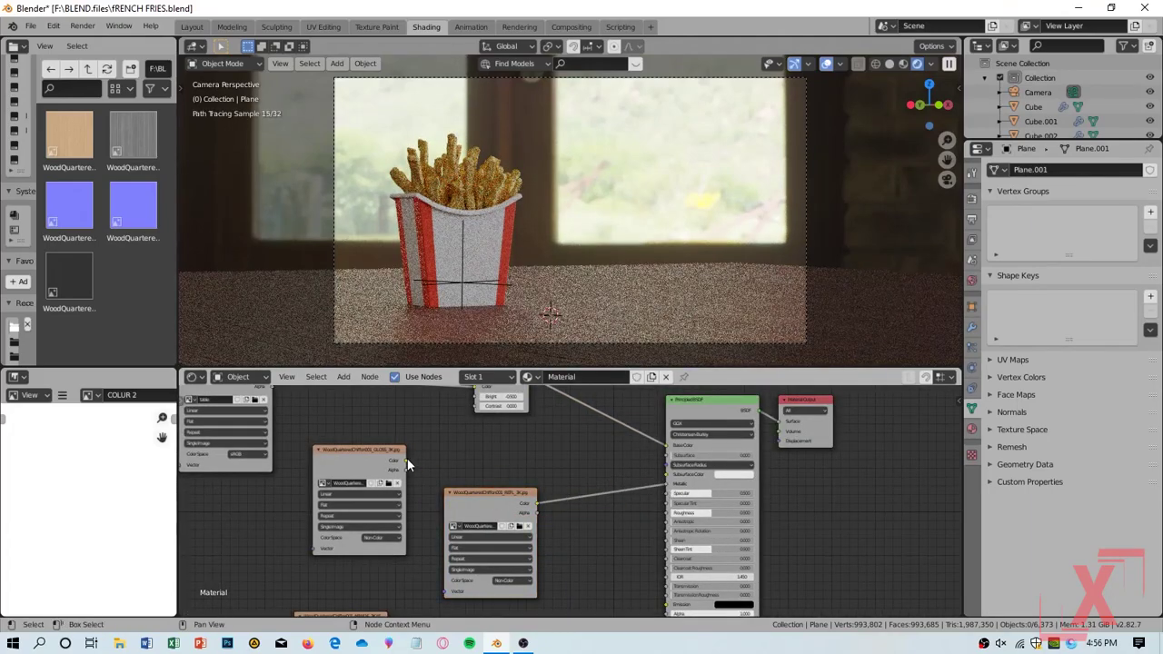
{"action": "middle_click_drag", "start_coordinate": [536, 334], "coordinate": [565, 208]}
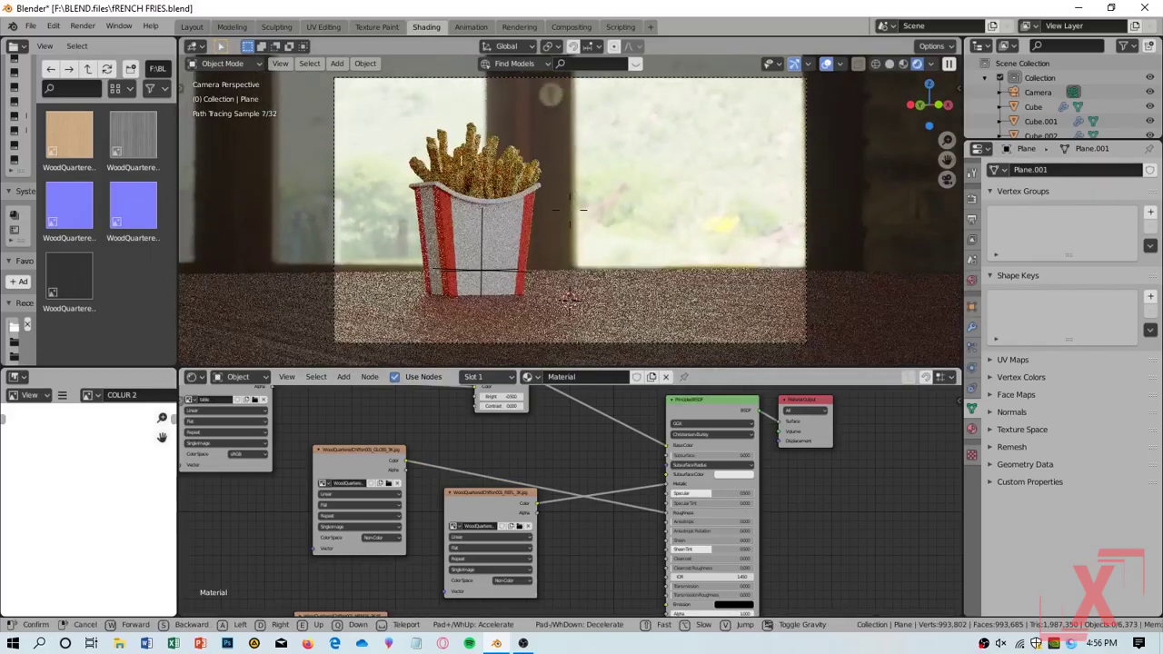
{"action": "left_click", "coordinate": [515, 344]}
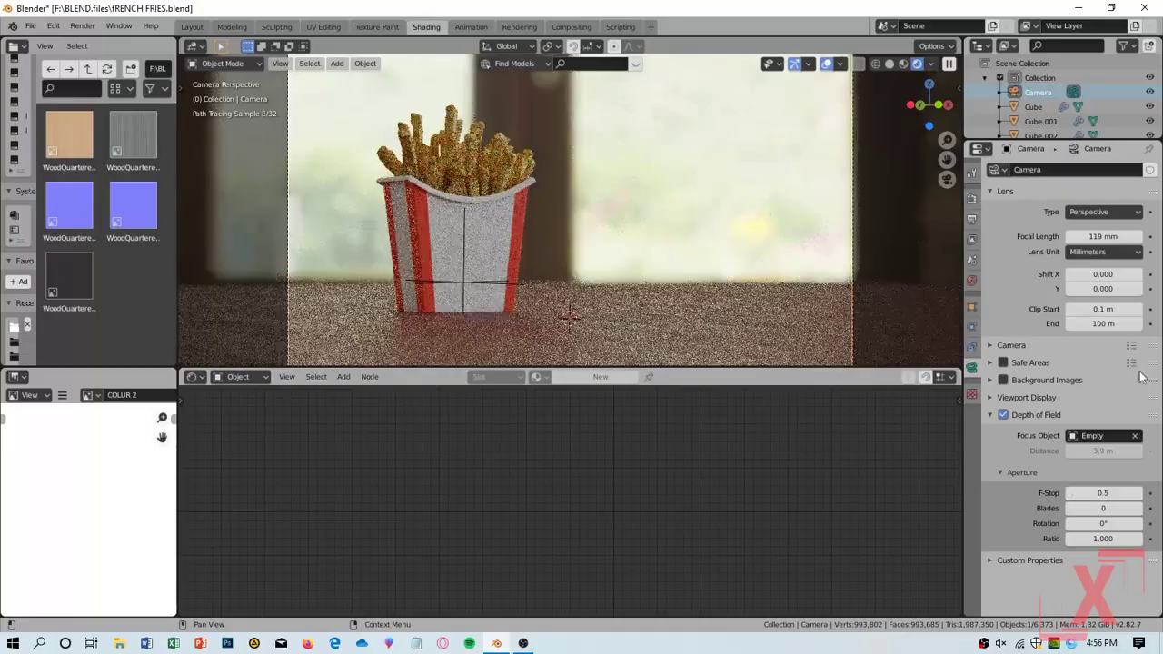
Reframe the camera shot with walk navigation, lengthening the focal length to 161 mm
{"action": "scroll", "coordinate": [514, 353], "scroll_direction": "down", "scroll_amount": 3}
{"action": "key", "text": "shift+grave"}
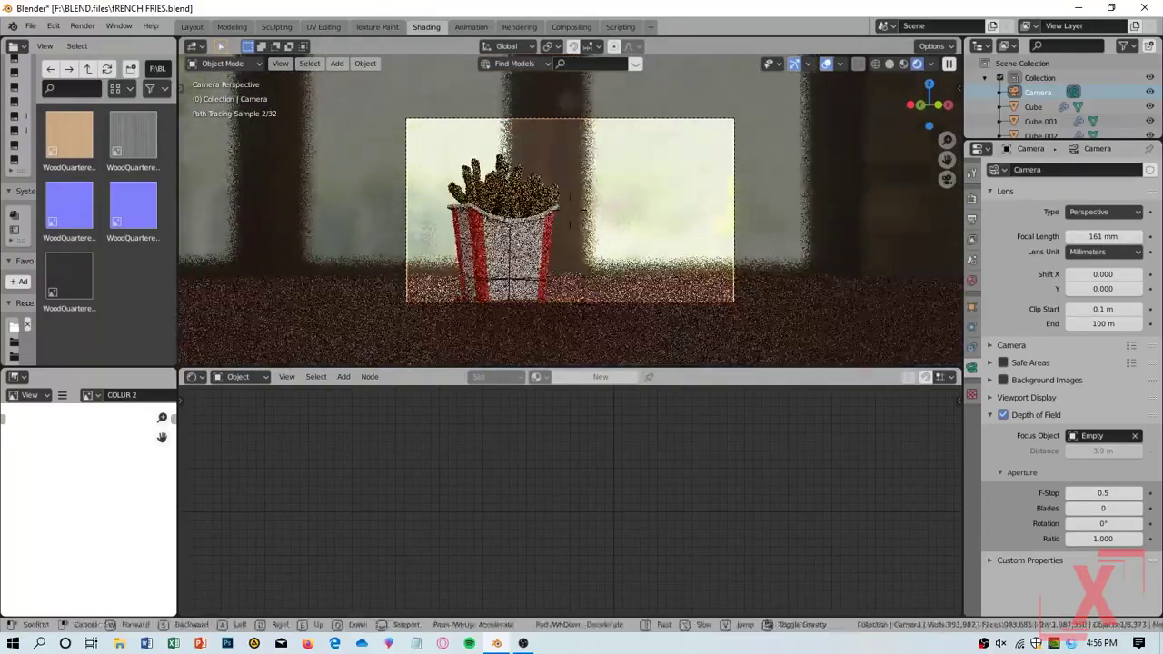
{"action": "left_click", "coordinate": [529, 227]}
{"action": "scroll", "coordinate": [530, 227], "scroll_direction": "up", "scroll_amount": 3}
{"action": "key", "text": "z"}
Check the cup in rendered camera view and add an Image Texture node to the logo material
{"action": "left_click", "coordinate": [596, 284]}
{"action": "middle_click_drag", "start_coordinate": [596, 284], "coordinate": [626, 185]}
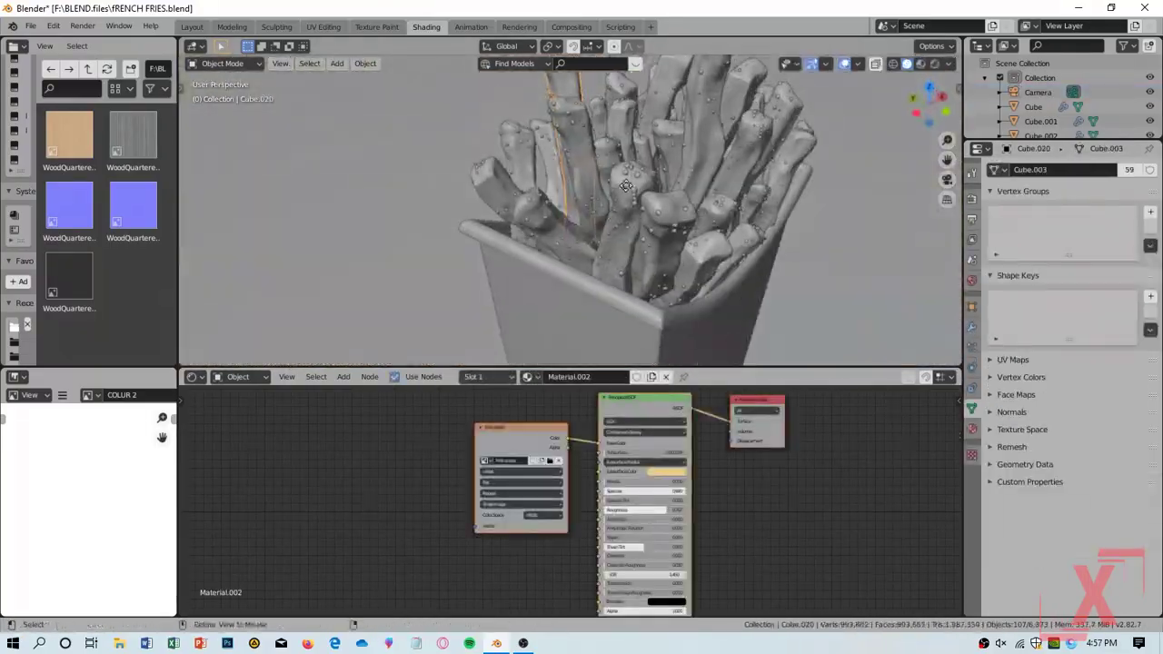
{"action": "key", "text": "KP_0"}
{"action": "key", "text": "z"}
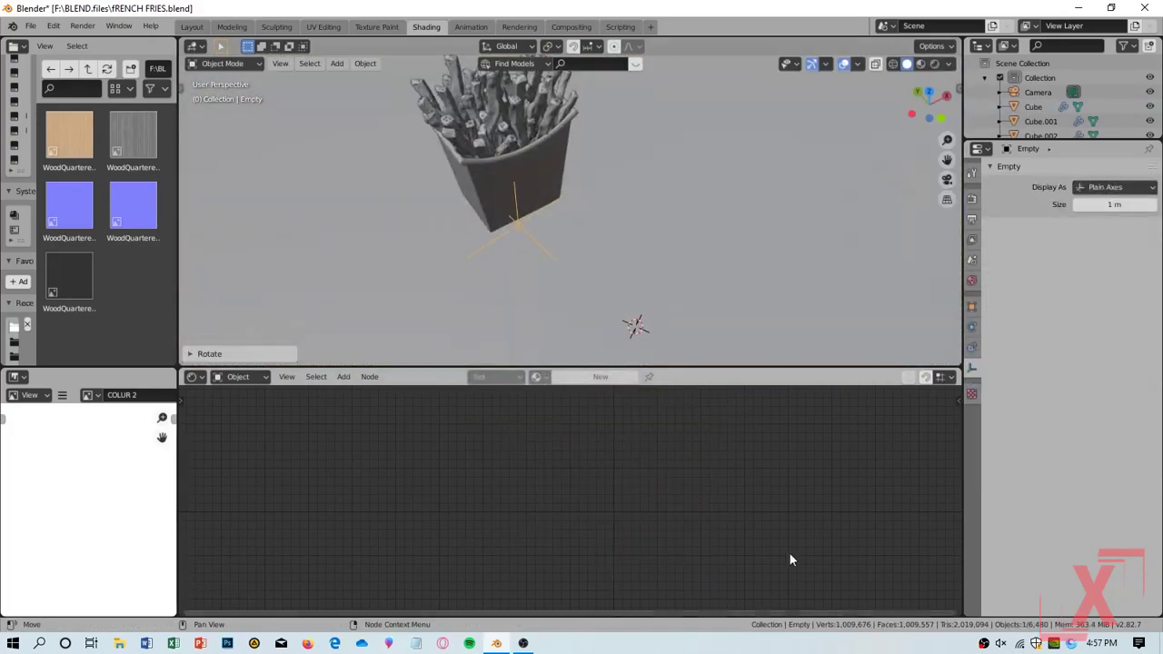
{"action": "key", "text": "KP_0"}
{"action": "key", "text": "z"}
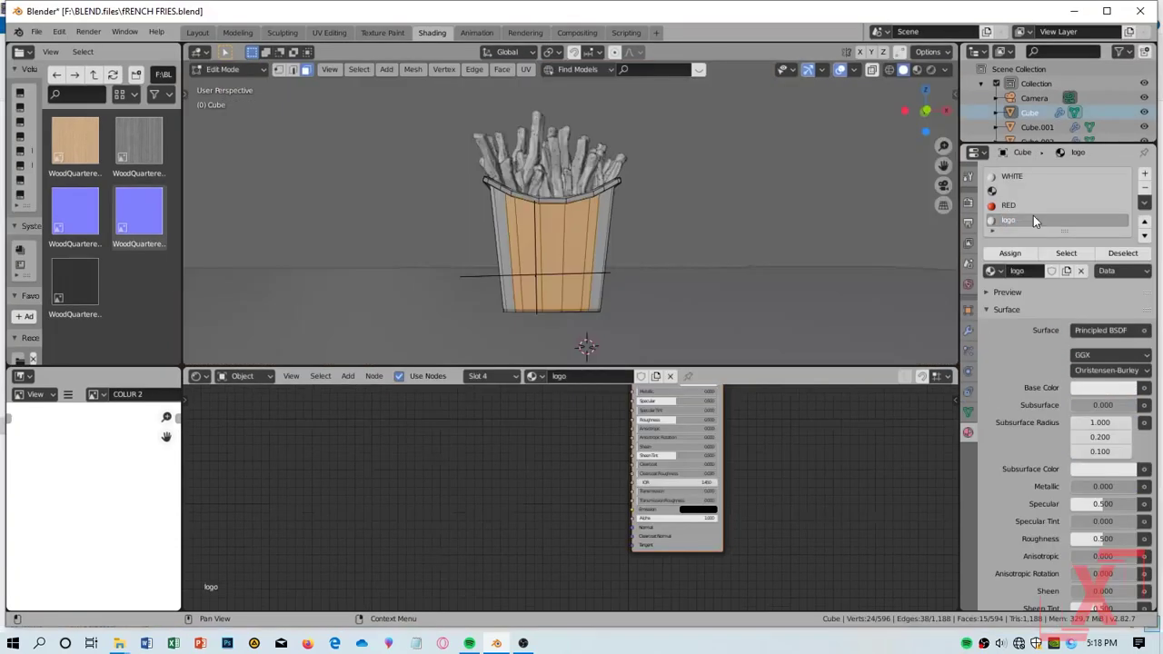
{"action": "key", "text": "shift+a"}
{"action": "left_click", "coordinate": [511, 400]}
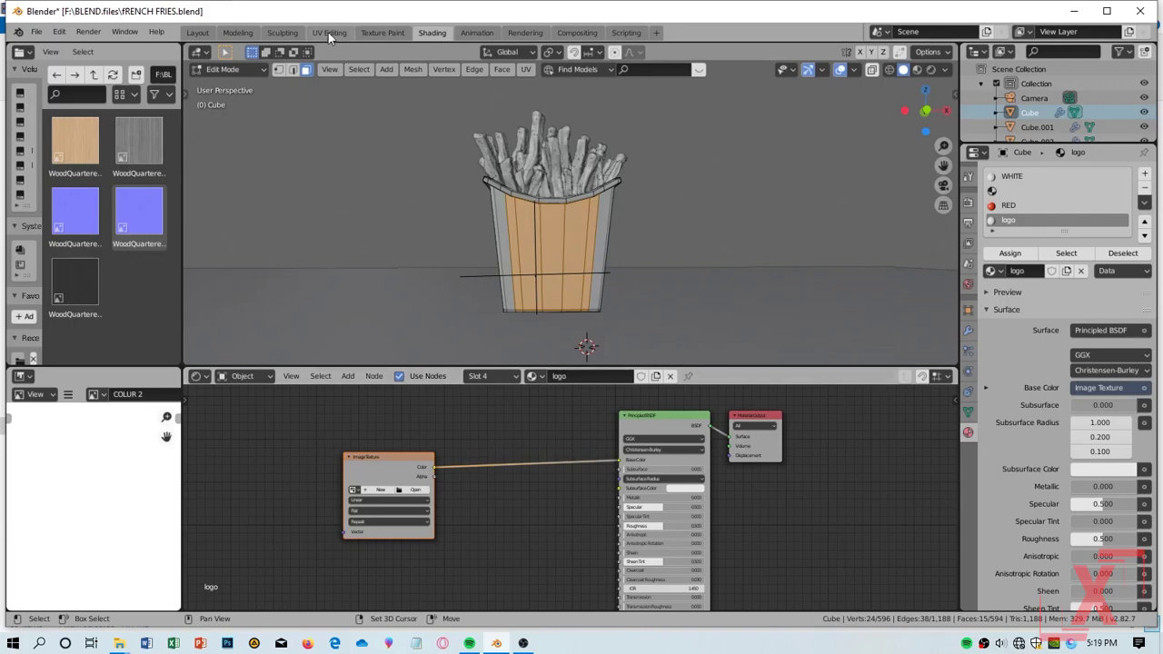
Load the KFC logo image into the logo material's texture and view it rendered
{"action": "left_click", "coordinate": [392, 74]}
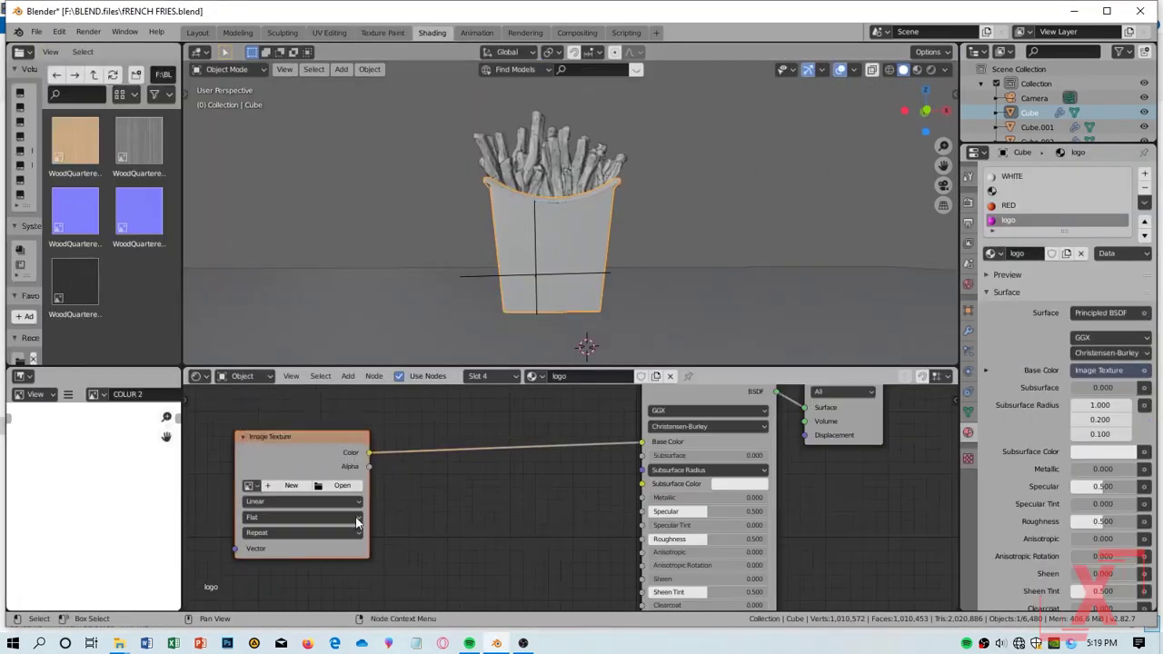
{"action": "key", "text": "z"}
{"action": "left_click", "coordinate": [506, 337]}
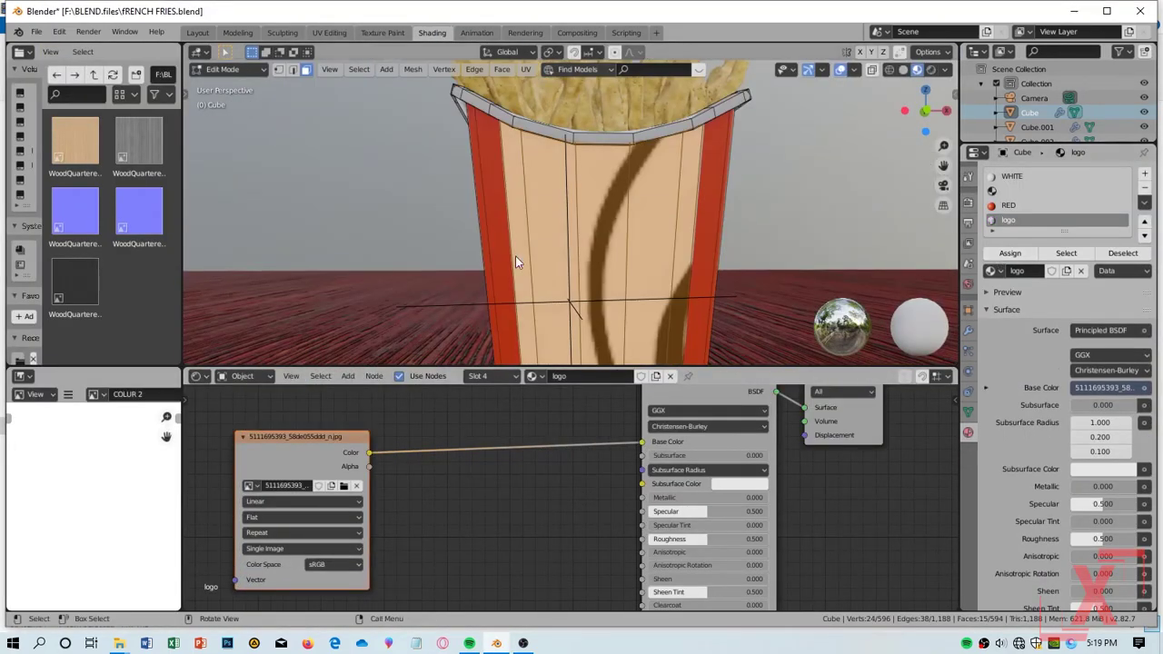
In UV Editing, align the logo UVs on X, then scale, rotate and move them onto the emblem
{"action": "left_click", "coordinate": [338, 34]}
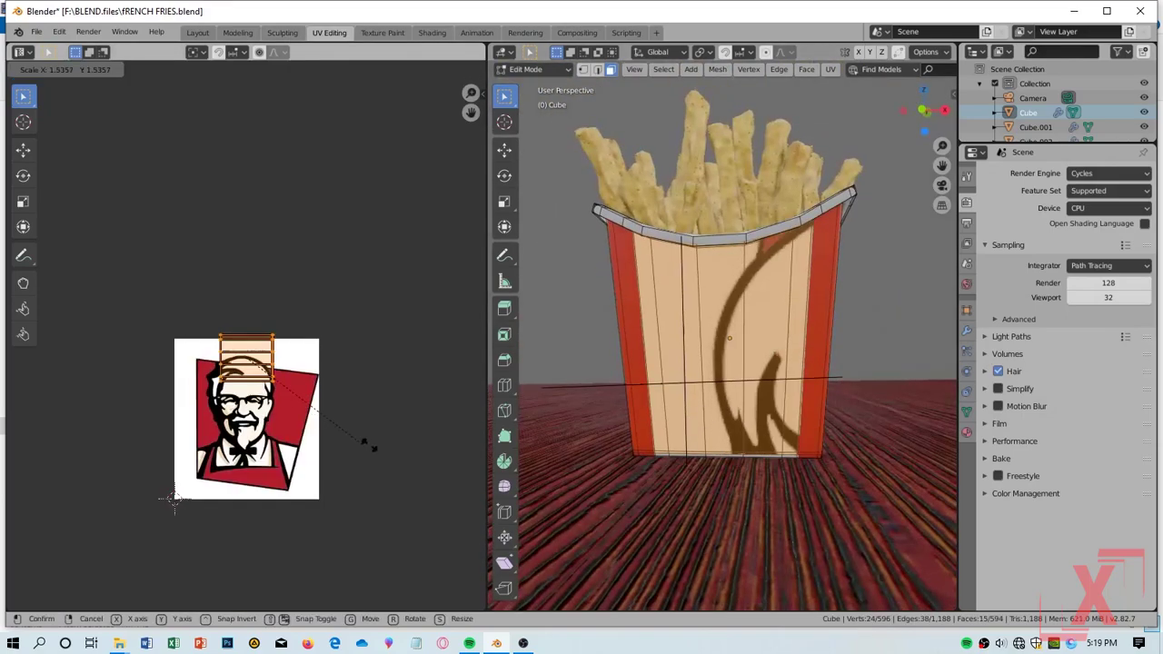
{"action": "right_click", "coordinate": [227, 558]}
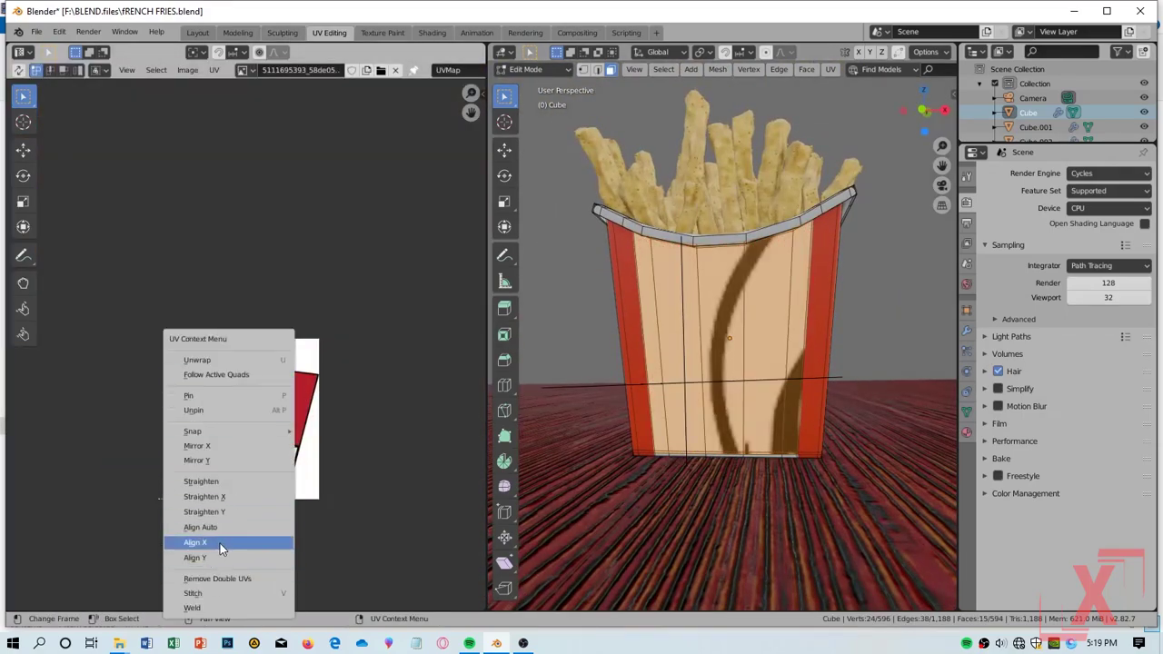
{"action": "left_click", "coordinate": [220, 544]}
{"action": "key", "text": "s"}
{"action": "left_click", "coordinate": [446, 390]}
{"action": "key", "text": "r"}
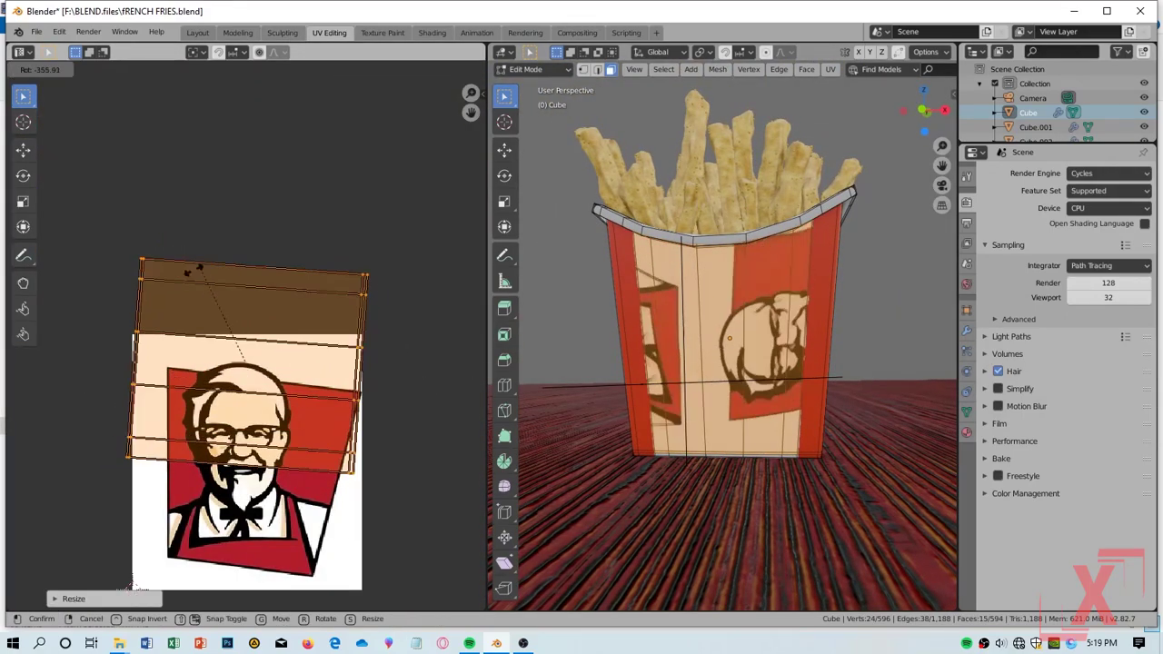
{"action": "key", "text": "g"}
{"action": "left_click", "coordinate": [403, 434]}
Resize the UVs so the whole emblem shows, check the cup, and return to Shading
{"action": "scroll", "coordinate": [402, 433], "scroll_direction": "down", "scroll_amount": 4}
{"action": "key", "text": "s"}
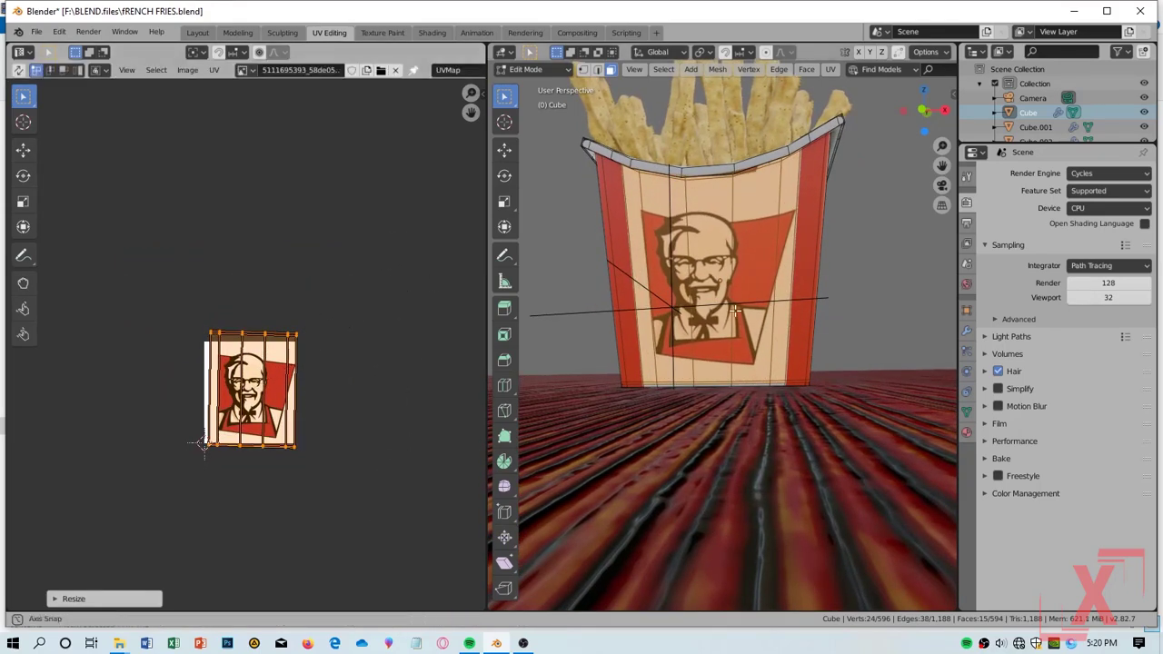
{"action": "key", "text": "s"}
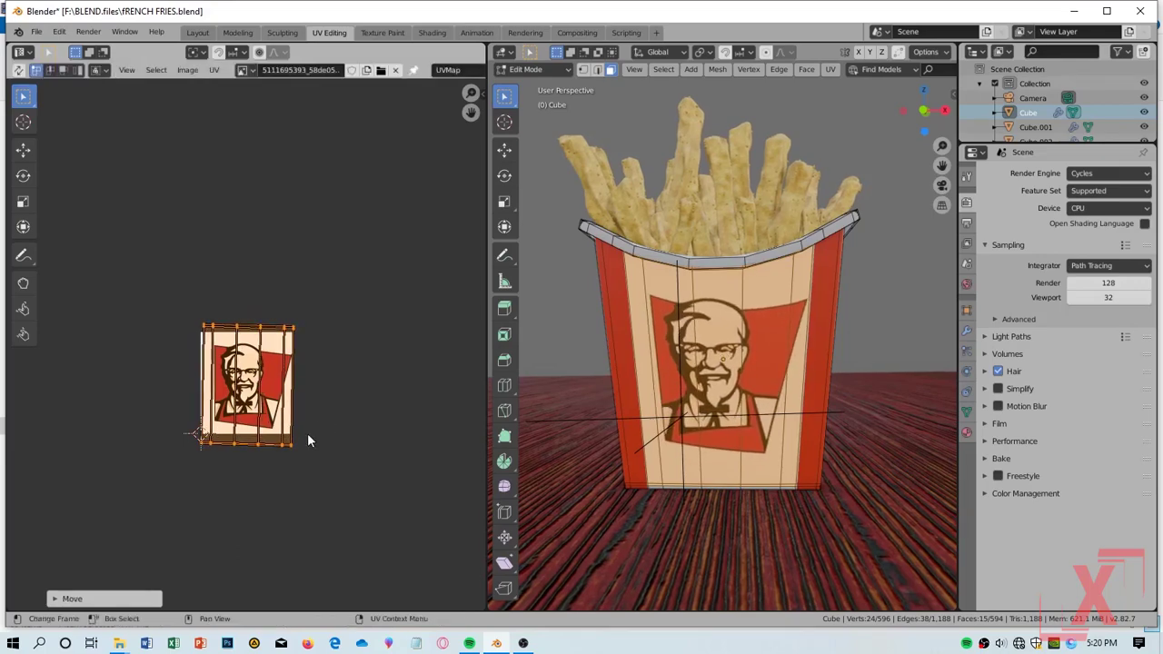
{"action": "scroll", "coordinate": [631, 462], "scroll_direction": "down", "scroll_amount": 2}
{"action": "scroll", "coordinate": [631, 462], "scroll_direction": "up", "scroll_amount": 5}
{"action": "middle_click_drag", "start_coordinate": [630, 463], "coordinate": [554, 458]}
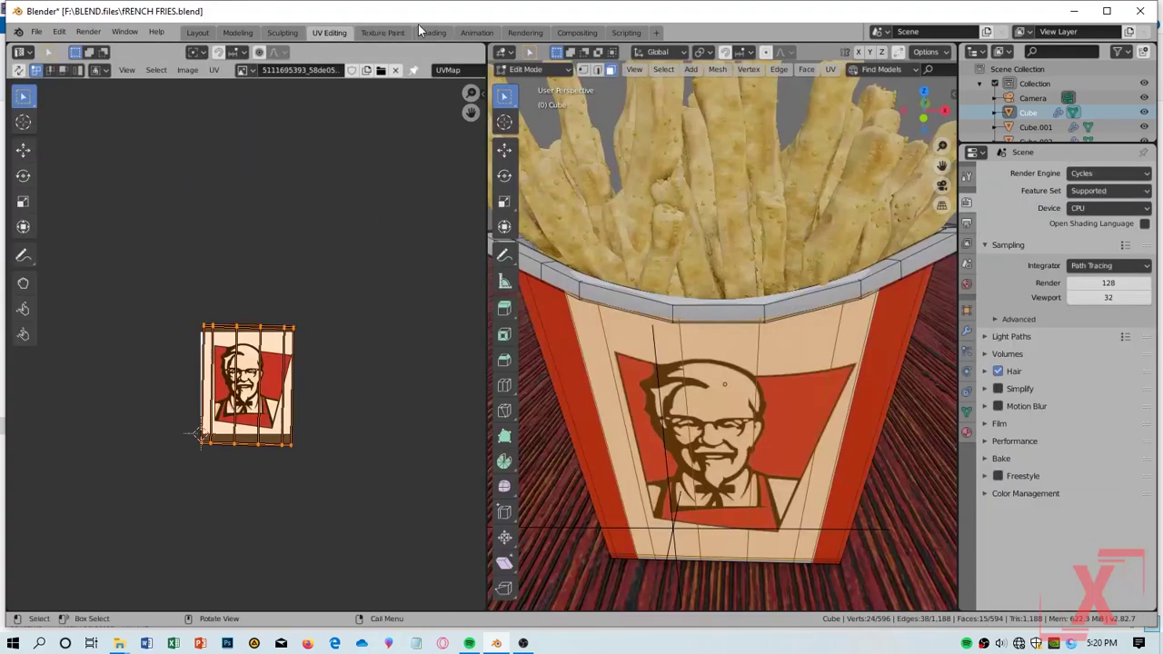
{"action": "left_click", "coordinate": [432, 32]}
{"action": "scroll", "coordinate": [520, 223], "scroll_direction": "up", "scroll_amount": 2}
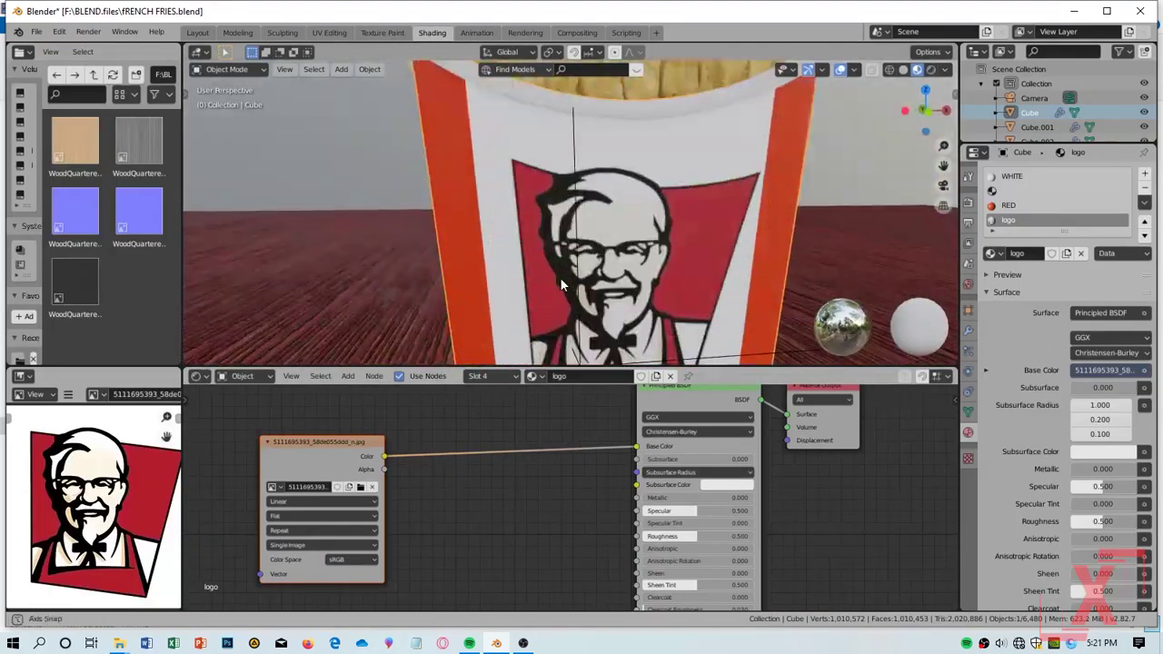
Orbit the rendered restaurant scene, then return to camera view and zoom to frame the logo cup
{"action": "scroll", "coordinate": [630, 237], "scroll_direction": "down", "scroll_amount": 2}
{"action": "scroll", "coordinate": [629, 237], "scroll_direction": "down", "scroll_amount": 2}
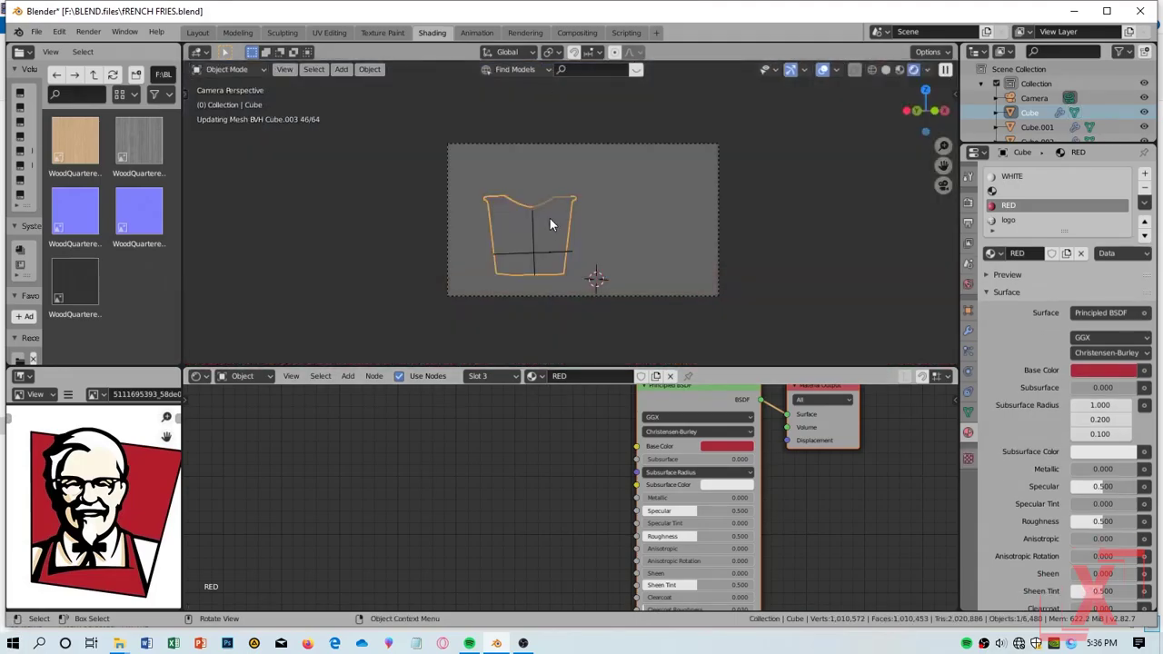
{"action": "scroll", "coordinate": [640, 192], "scroll_direction": "up", "scroll_amount": 3}
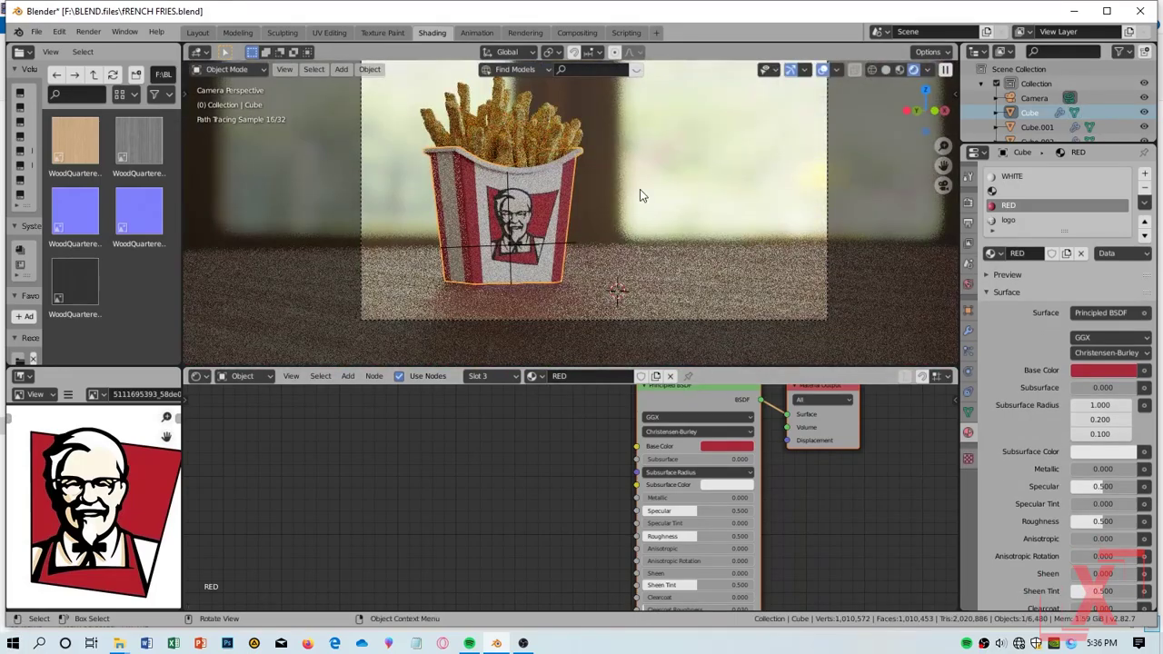
{"action": "middle_click_drag", "start_coordinate": [696, 183], "coordinate": [762, 198]}
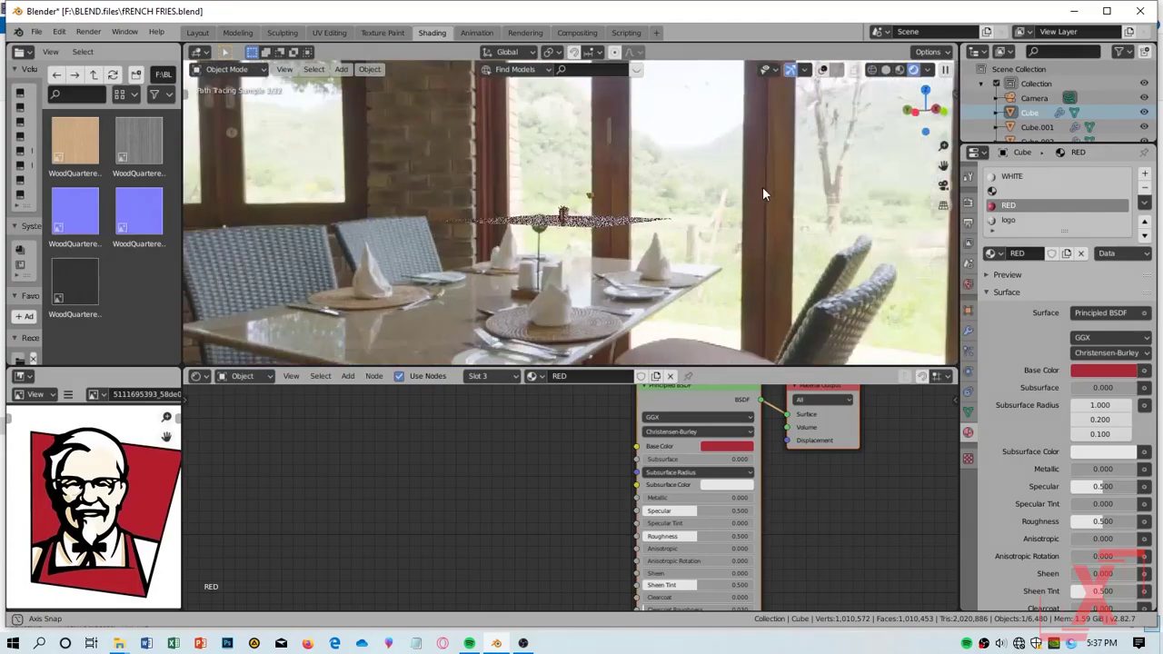
{"action": "key", "text": "KP_0"}
{"action": "scroll", "coordinate": [781, 187], "scroll_direction": "up", "scroll_amount": 2}
{"action": "scroll", "coordinate": [654, 218], "scroll_direction": "up", "scroll_amount": 2}
{"action": "scroll", "coordinate": [534, 247], "scroll_direction": "up", "scroll_amount": 2}
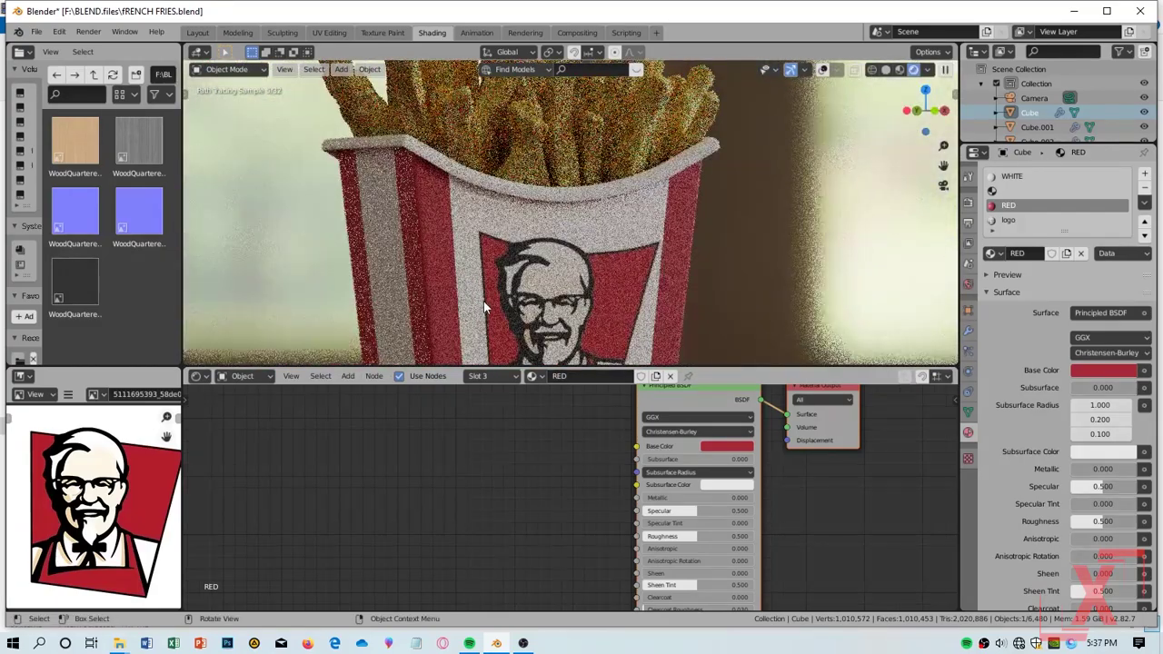
{"action": "scroll", "coordinate": [481, 298], "scroll_direction": "down", "scroll_amount": 2}
{"action": "scroll", "coordinate": [495, 287], "scroll_direction": "down", "scroll_amount": 2}
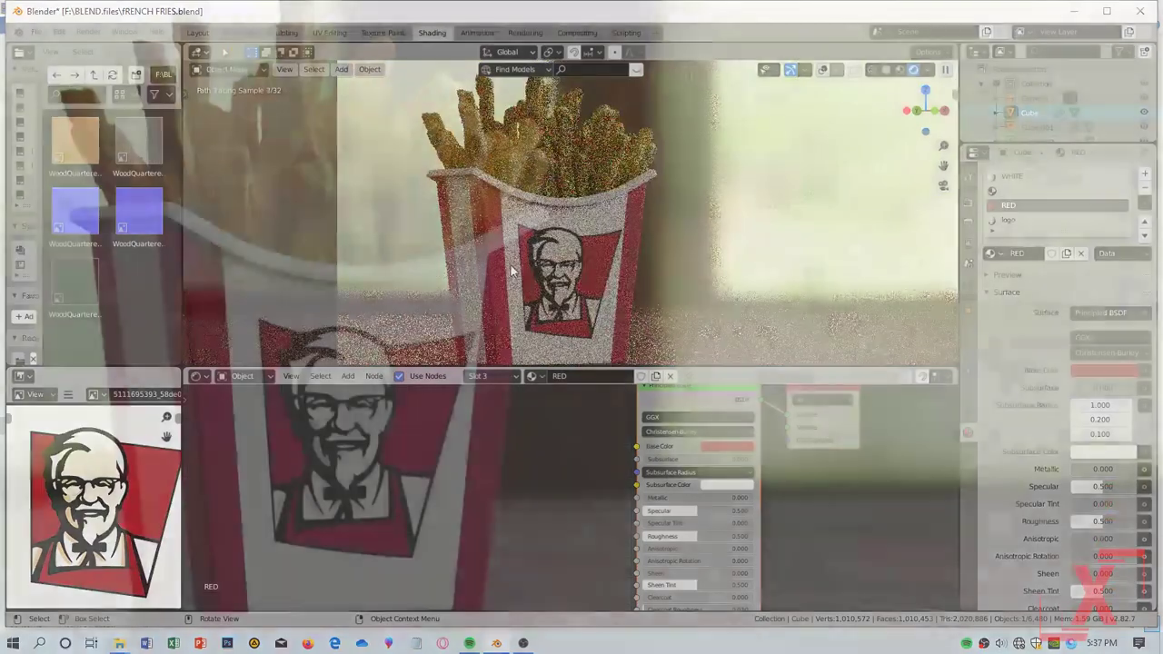